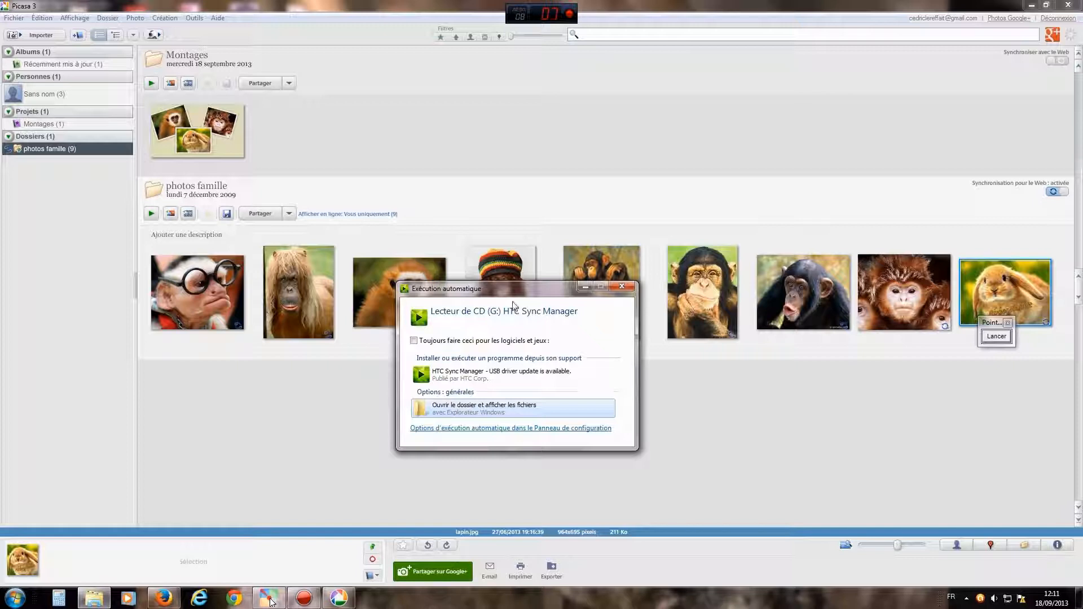
# - Mark the AutoPlay window's open-folder option with a red arrow, add a red stroke beside the HTC Sync Manager entry, and end the annotation
pyautogui.moveTo(510, 294); pyautogui.dragTo(517, 323)
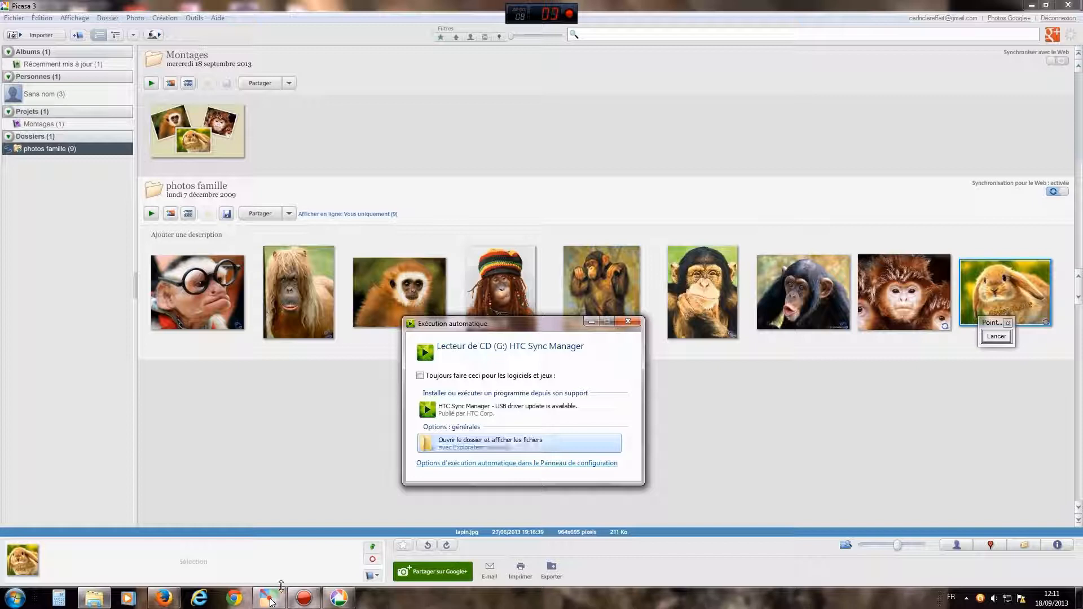
pyautogui.click(269, 601)
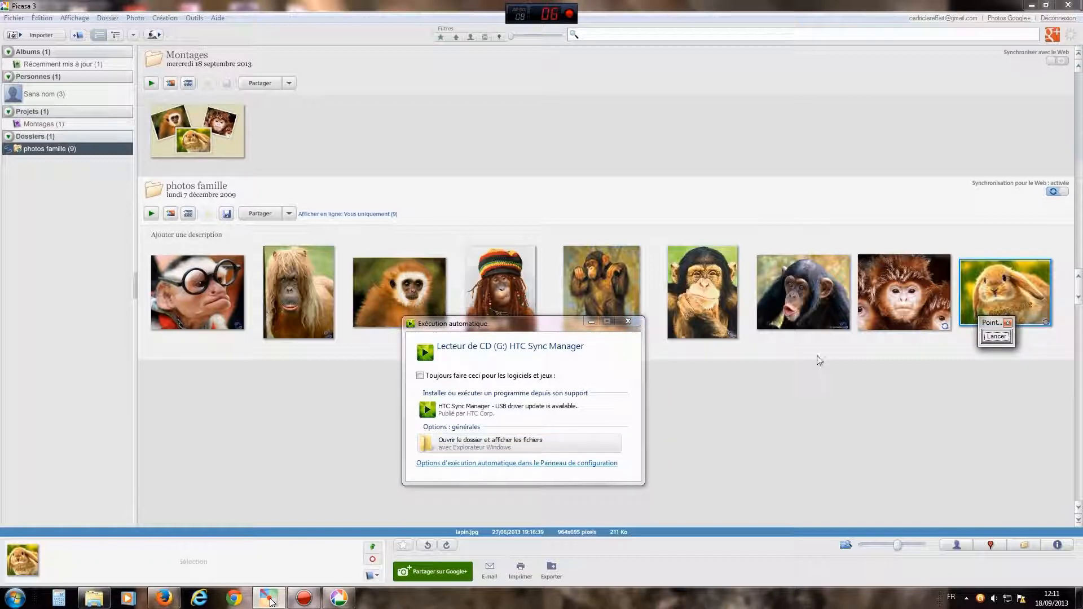
pyautogui.click(996, 337)
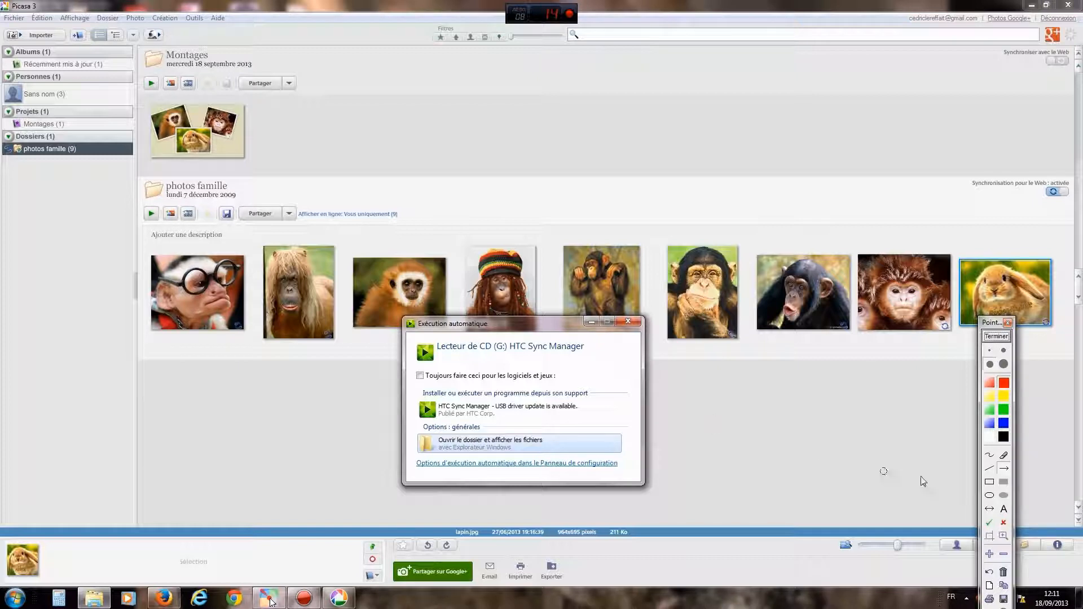
pyautogui.moveTo(689, 406); pyautogui.dragTo(562, 447)
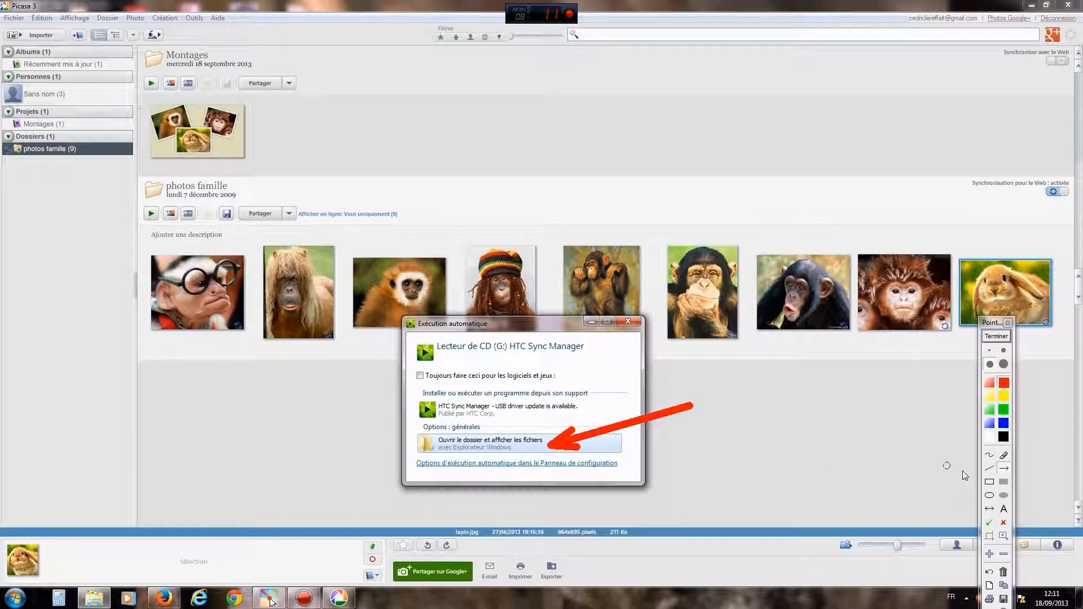
pyautogui.click(991, 455)
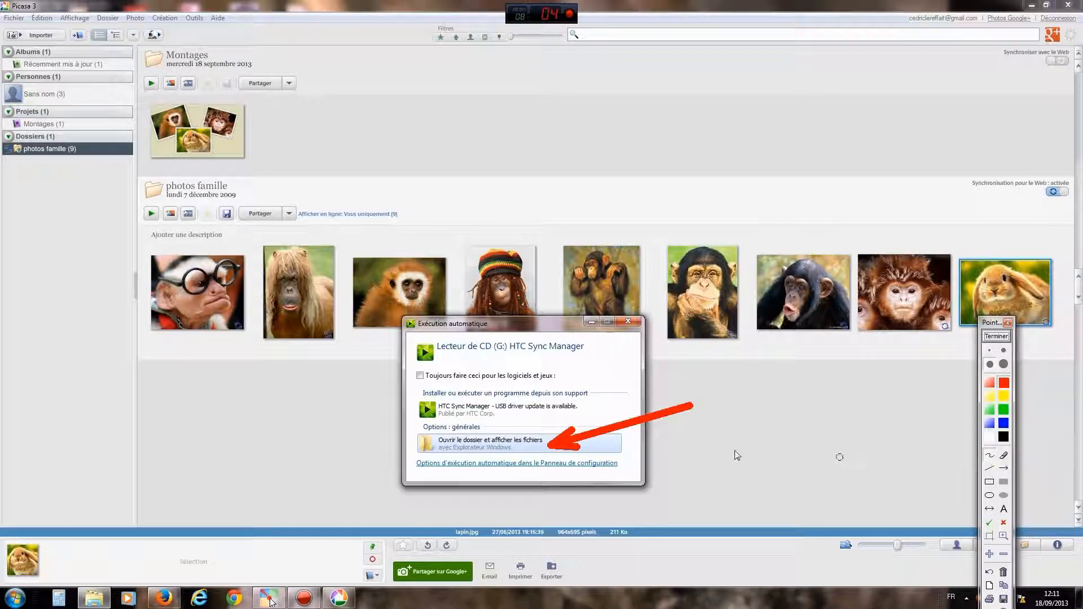
pyautogui.moveTo(599, 383); pyautogui.dragTo(595, 420)
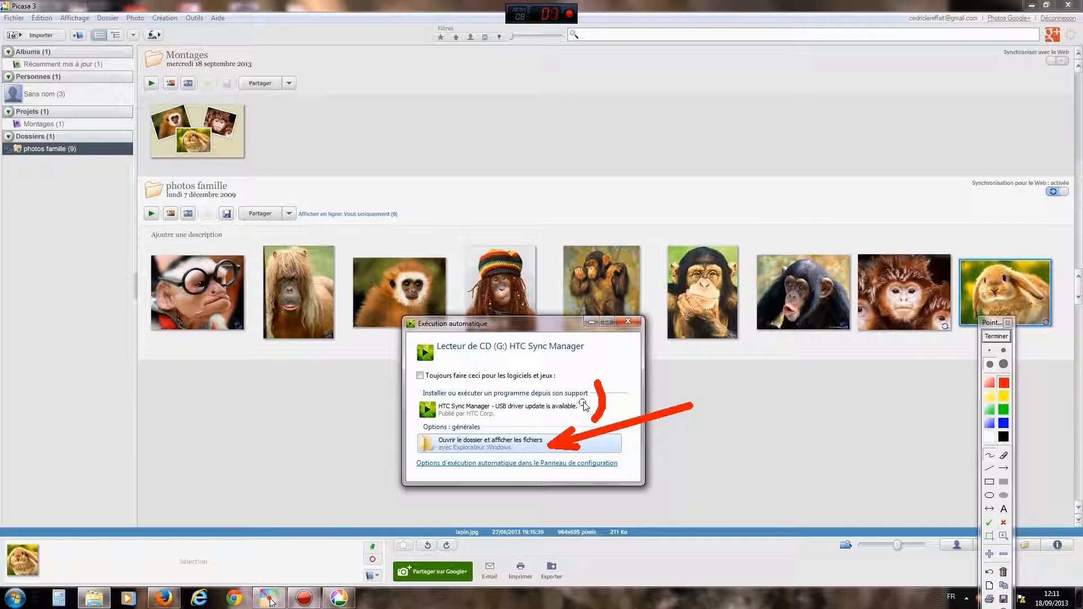
pyautogui.click(997, 337)
# - Close the HTC Sync Manager AutoPlay window
pyautogui.moveTo(554, 327); pyautogui.dragTo(572, 384)
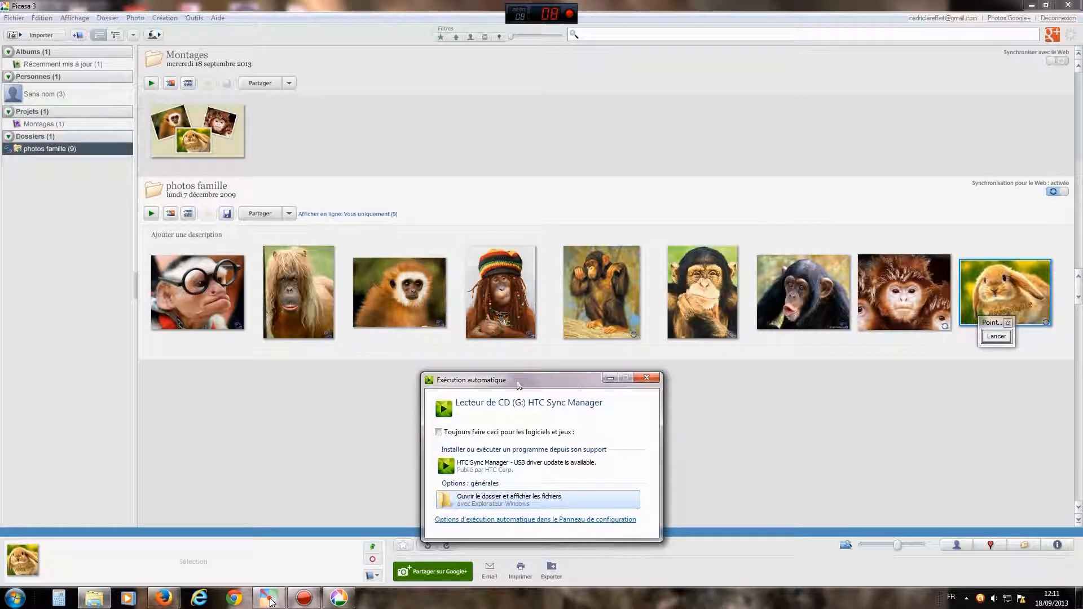
pyautogui.click(649, 380)
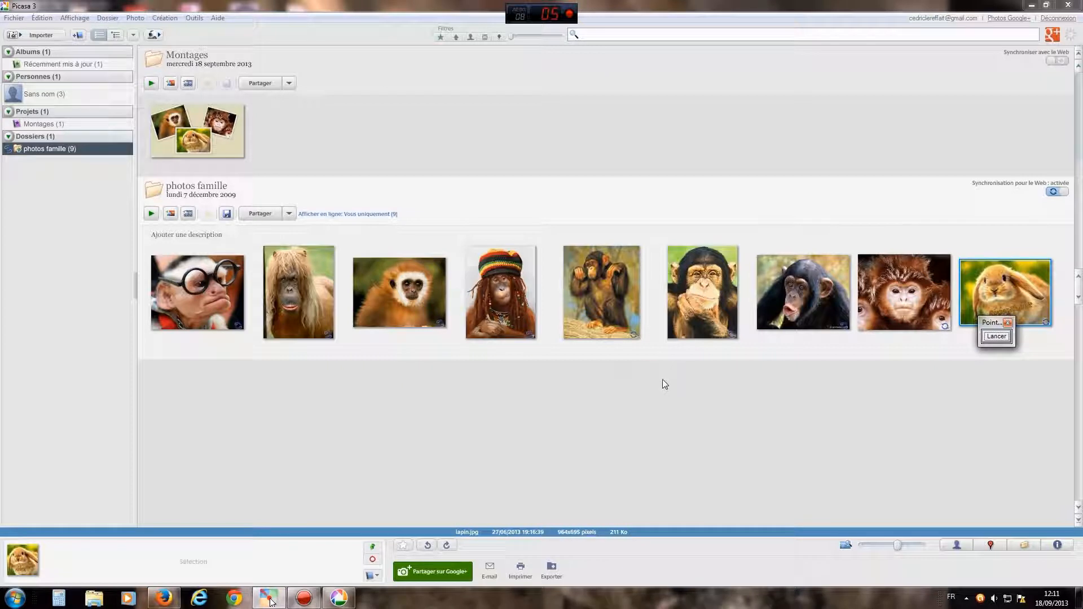
# - Point a red annotation arrow at the Importer command, and end the annotation
pyautogui.click(996, 339)
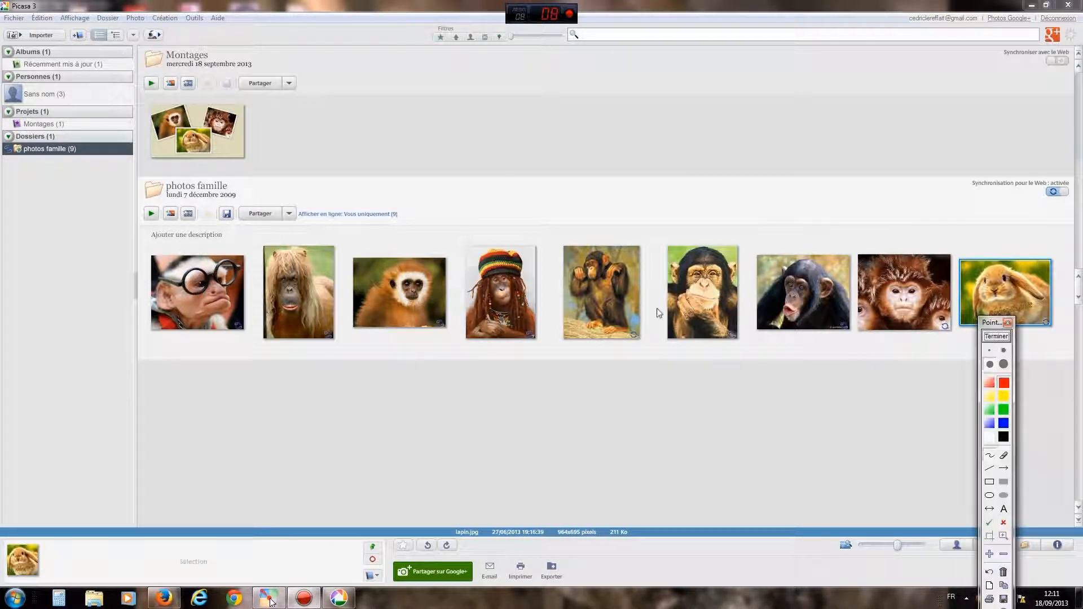
pyautogui.click(1004, 468)
pyautogui.moveTo(93, 195); pyautogui.dragTo(48, 43)
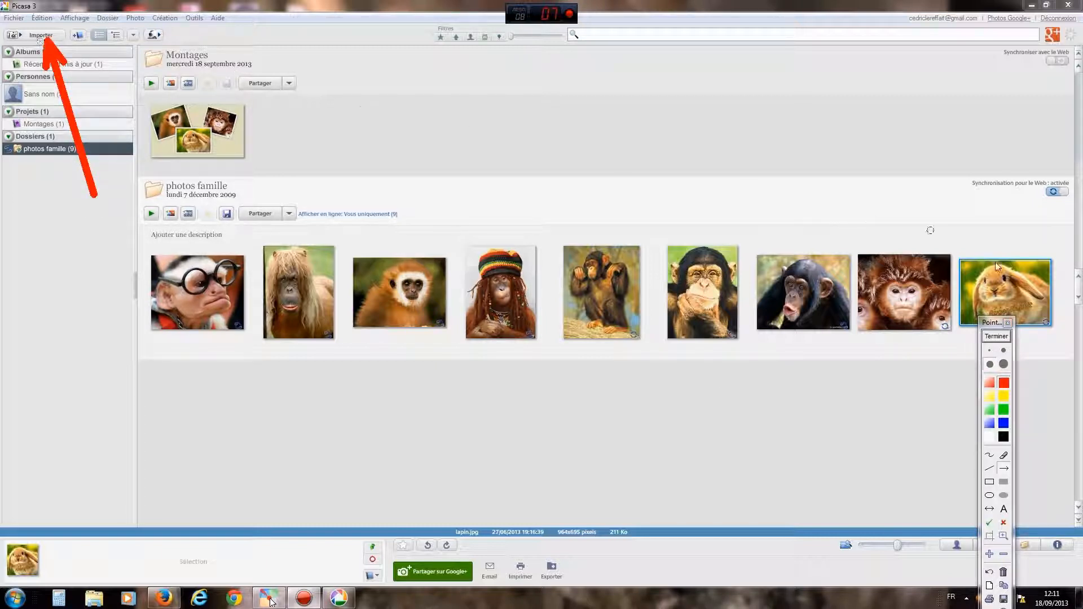
pyautogui.click(996, 336)
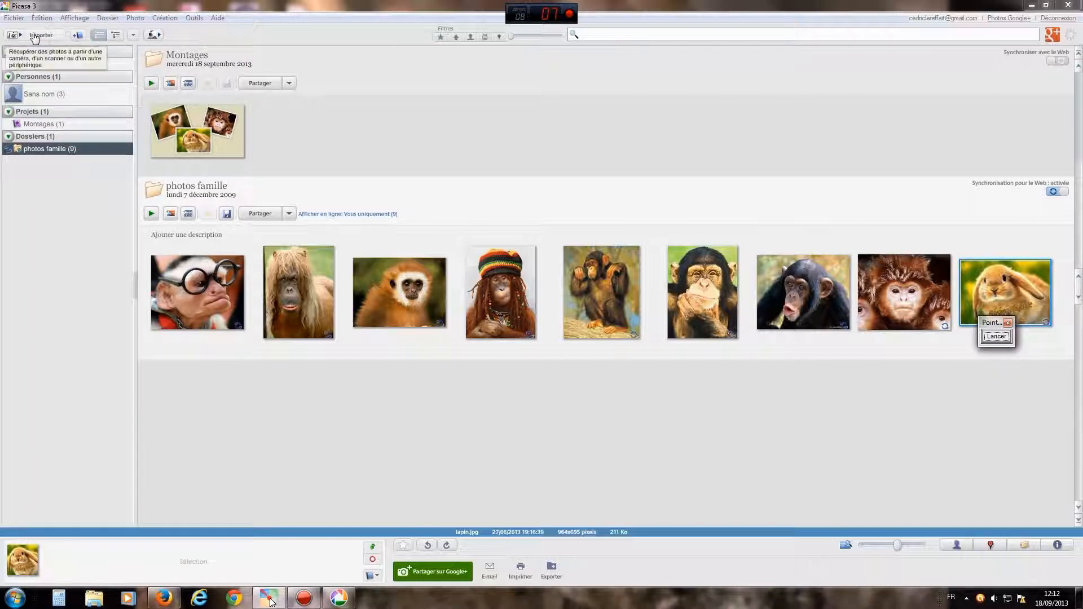
# - Start a photo import with HTC One S as the source device
pyautogui.click(35, 36)
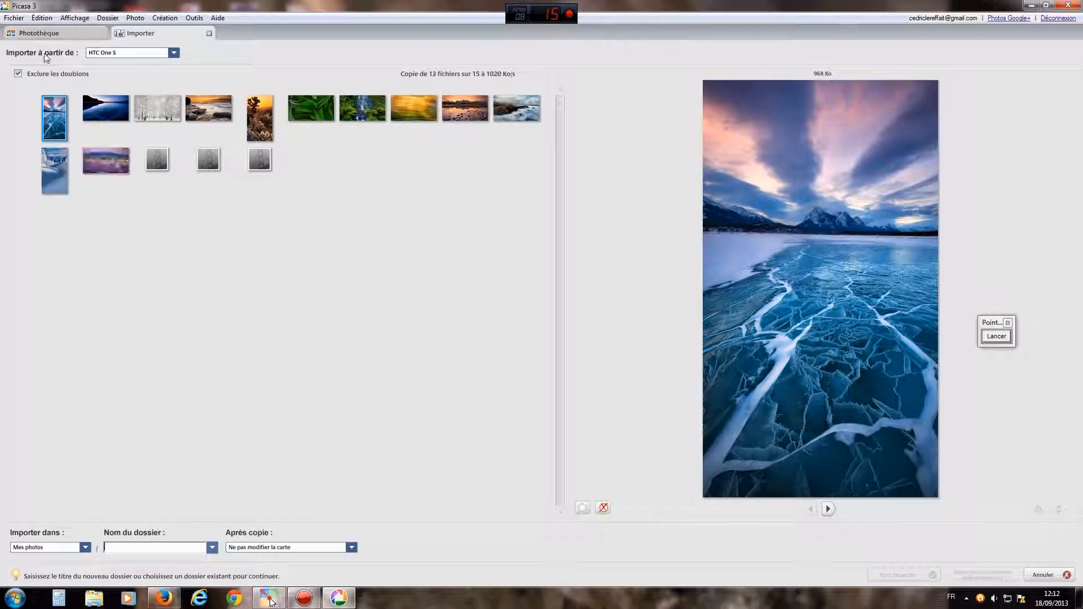
pyautogui.click(176, 53)
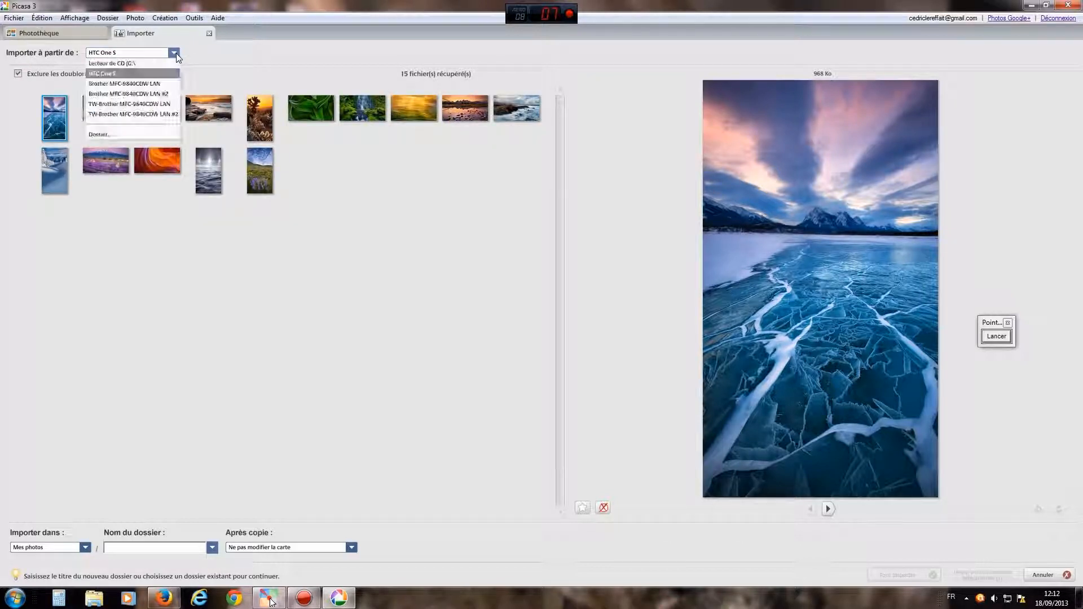
pyautogui.click(117, 74)
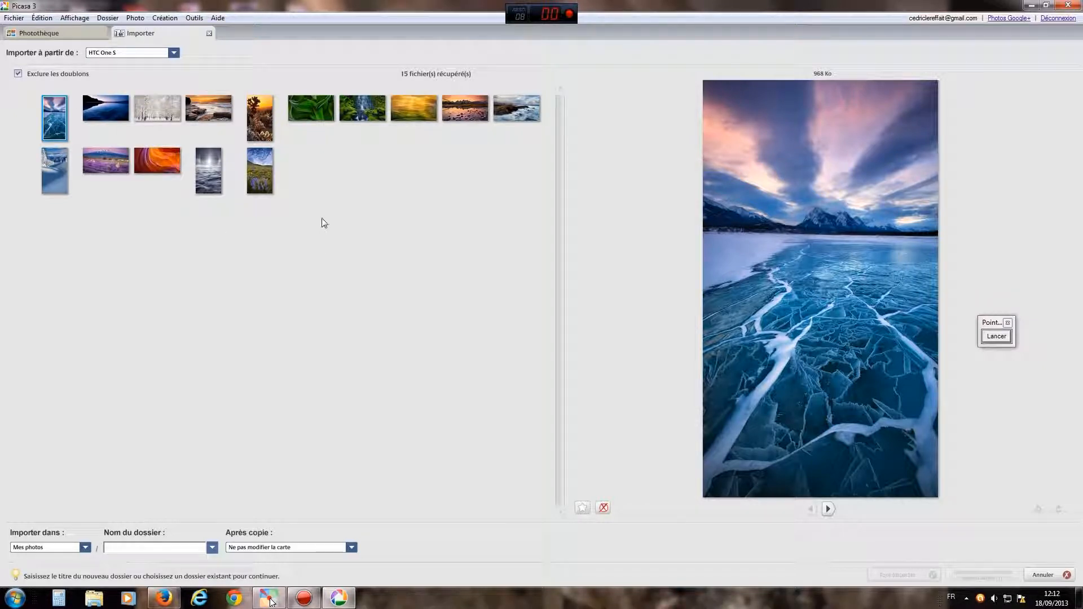
# - Circle the phone's photo thumbnails in red, and point a red arrow at the import destination setting, clearing each annotation
pyautogui.click(995, 337)
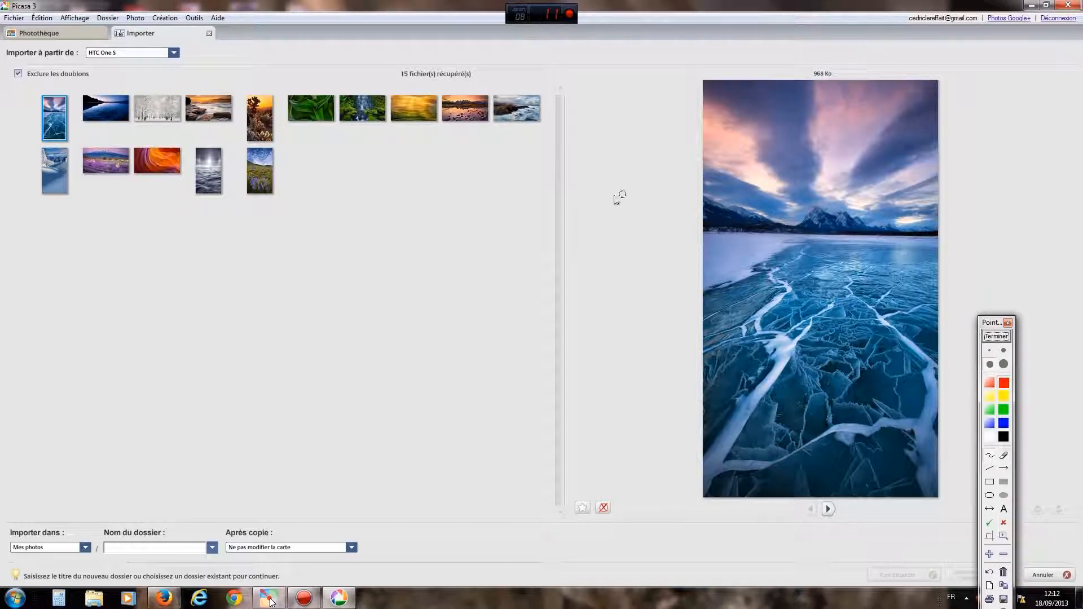
pyautogui.moveTo(523, 184)
pyautogui.mouseDown()
pyautogui.moveTo(476, 212)
pyautogui.moveTo(349, 230)
pyautogui.moveTo(86, 231)
pyautogui.moveTo(41, 217)
pyautogui.moveTo(15, 145)
pyautogui.moveTo(26, 101)
pyautogui.moveTo(77, 71)
pyautogui.moveTo(434, 70)
pyautogui.moveTo(539, 90)
pyautogui.moveTo(547, 118)
pyautogui.moveTo(524, 185)
pyautogui.mouseUp()
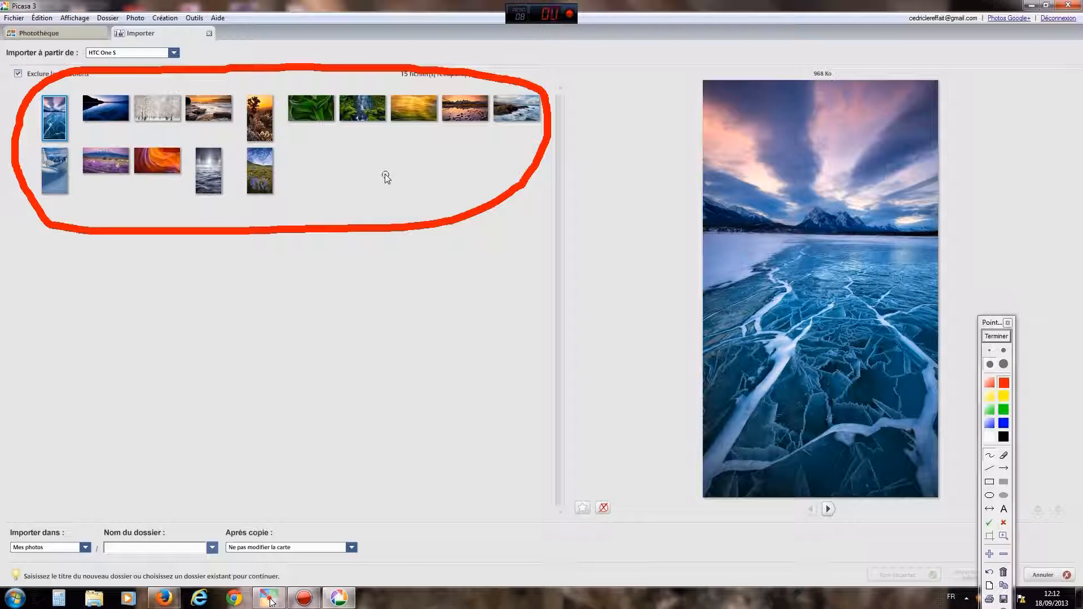
pyautogui.click(996, 337)
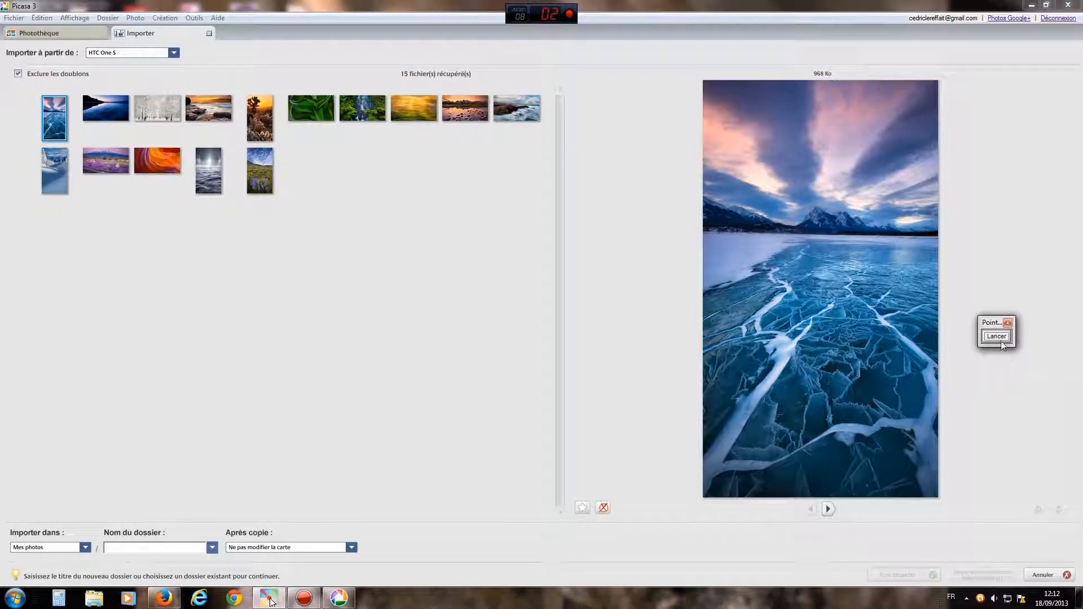
pyautogui.click(1003, 468)
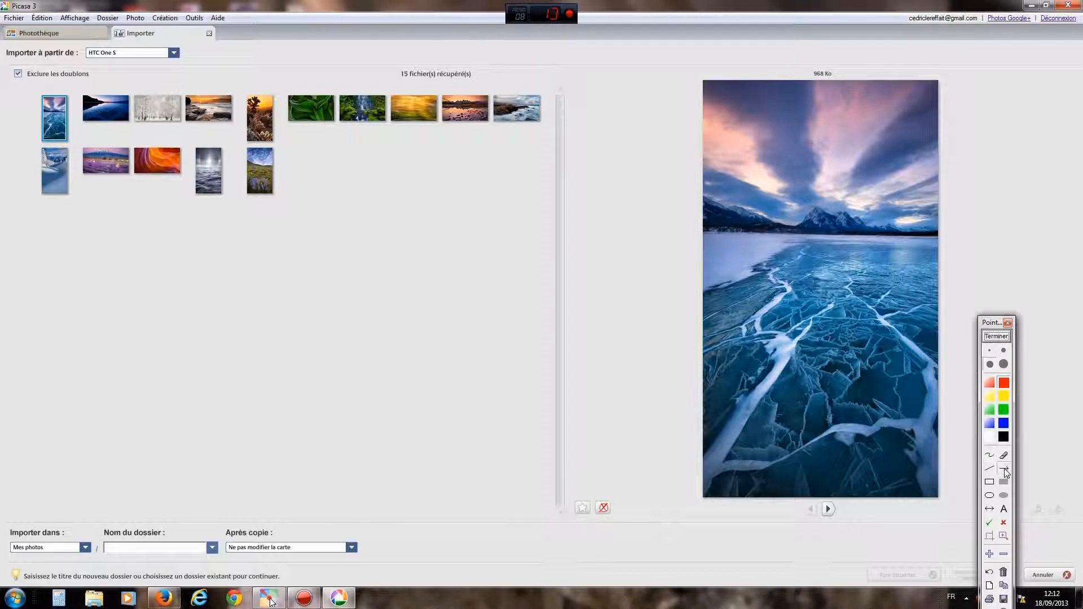
pyautogui.moveTo(115, 431)
pyautogui.mouseDown()
pyautogui.moveTo(90, 482)
pyautogui.moveTo(88, 539)
pyautogui.mouseUp()
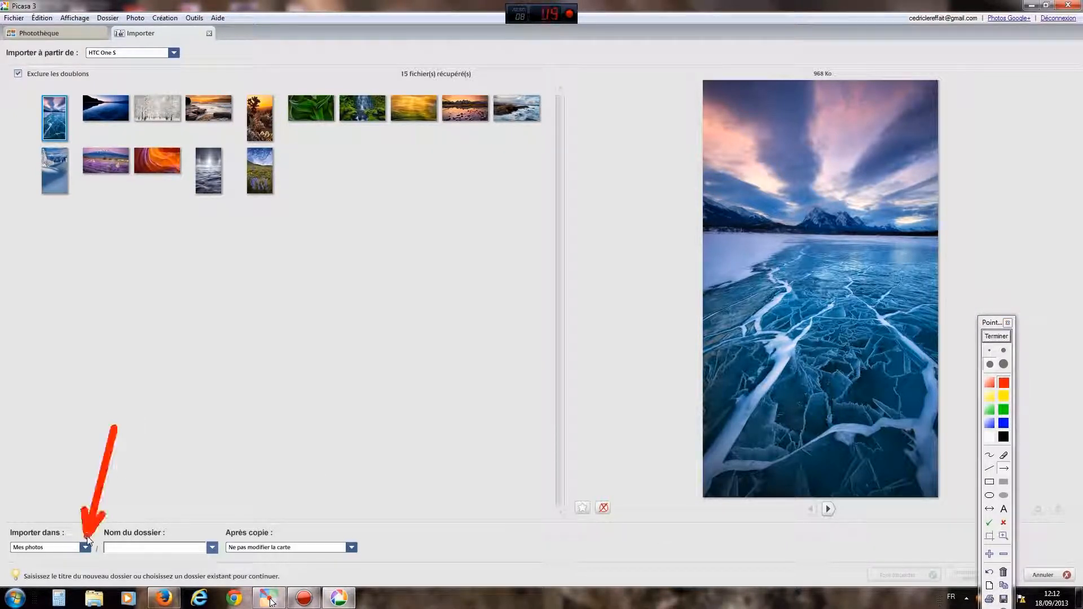
pyautogui.click(996, 337)
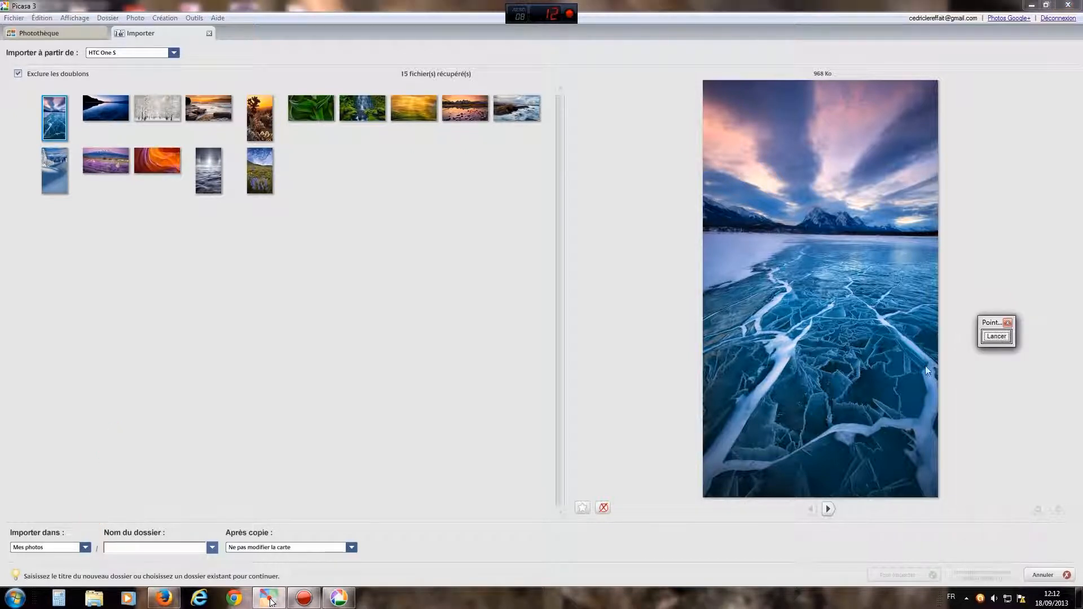
# - Set the import destination to Mes photos with a custom folder titled paysage
pyautogui.click(85, 547)
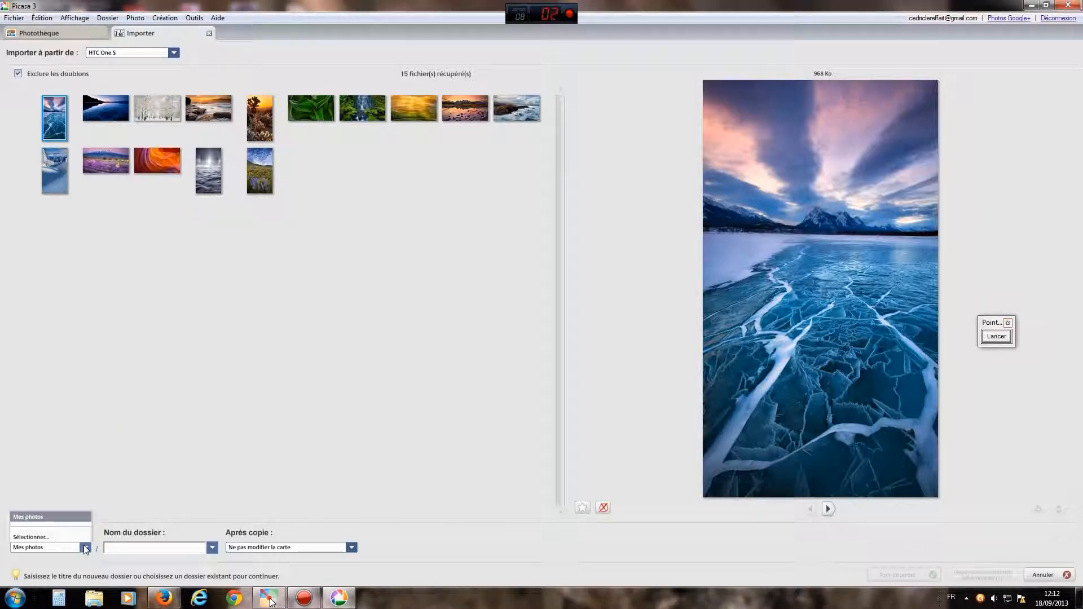
pyautogui.click(47, 515)
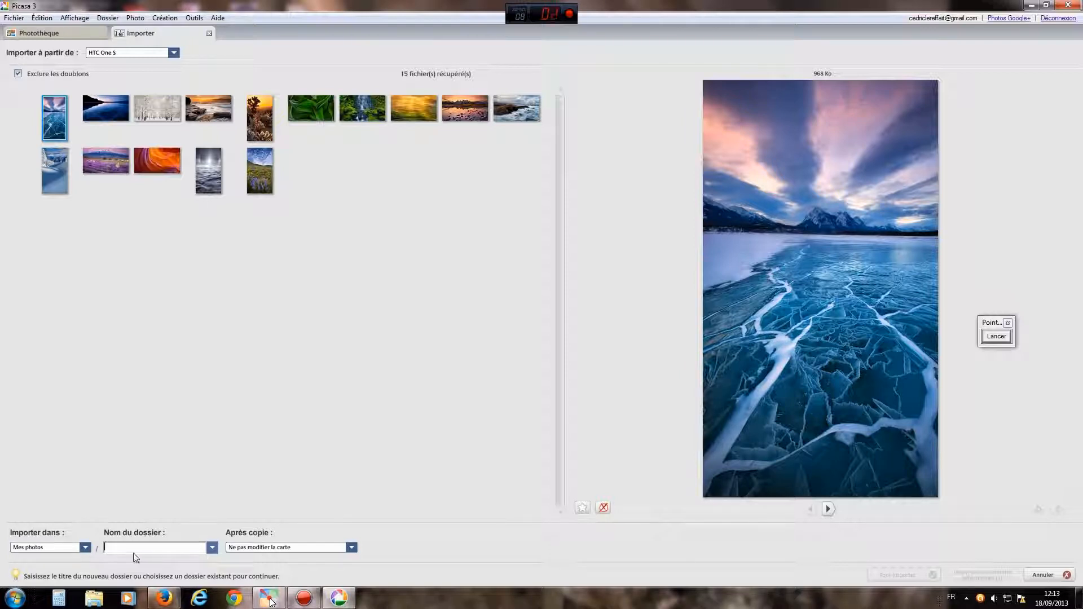
pyautogui.click(212, 548)
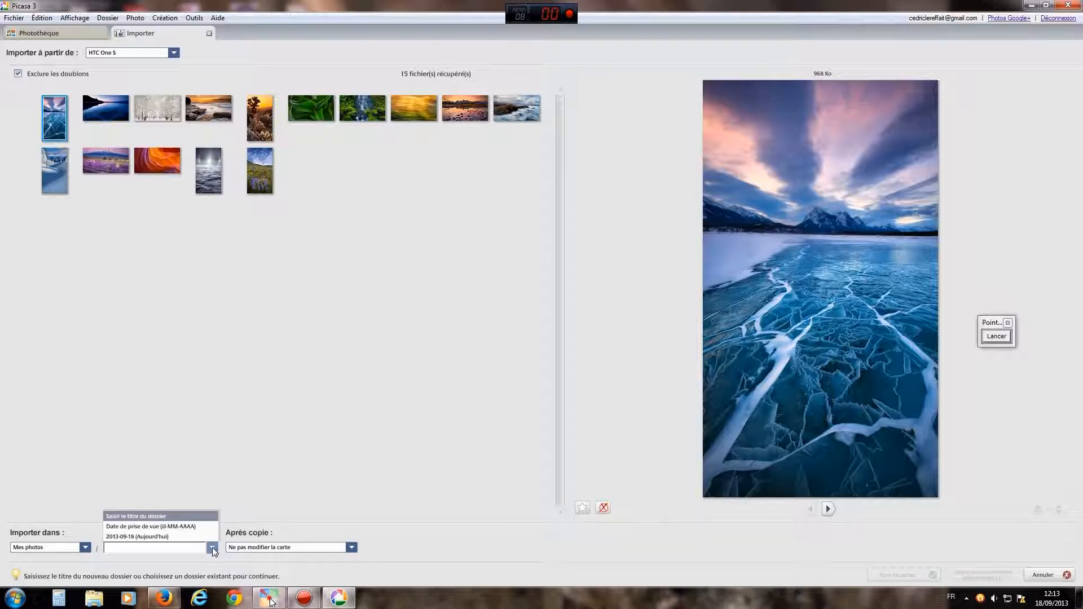
pyautogui.click(176, 516)
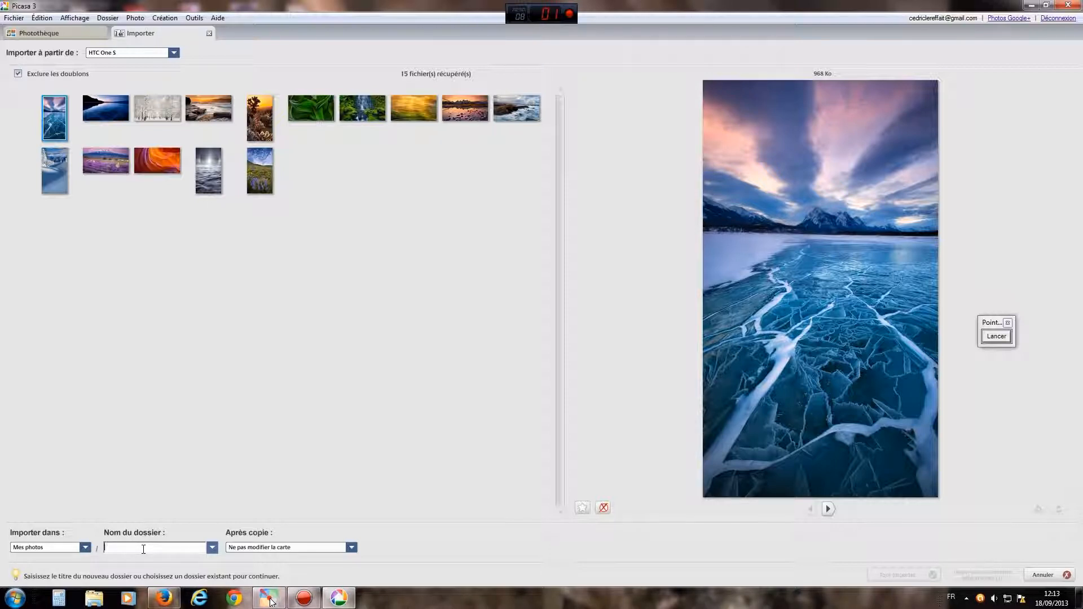
pyautogui.write('paysage')
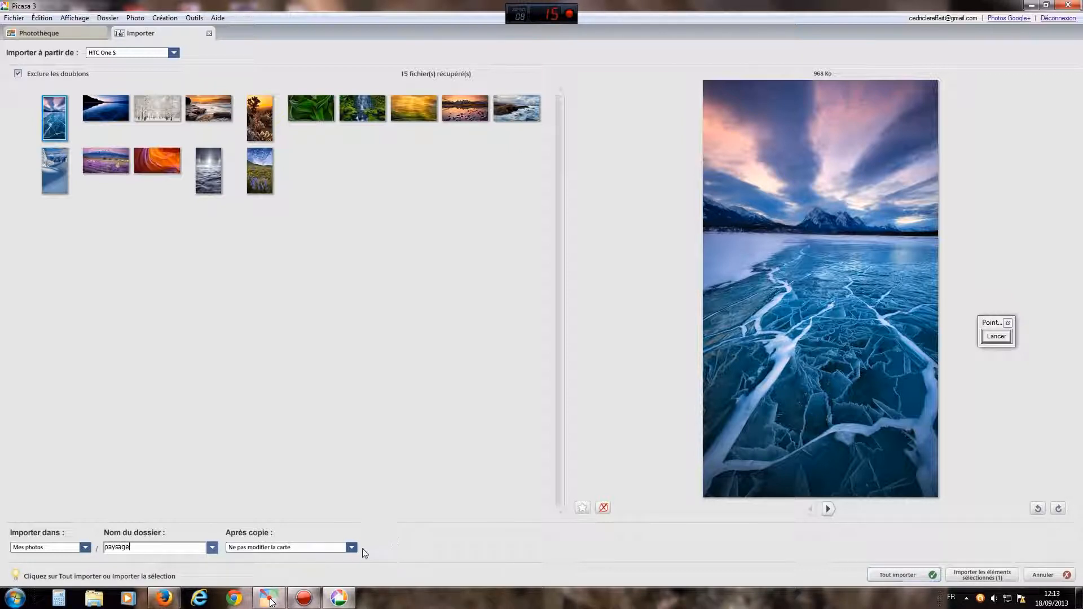
# - Set the after-copy action to Ne pas modifier la carte
pyautogui.click(352, 546)
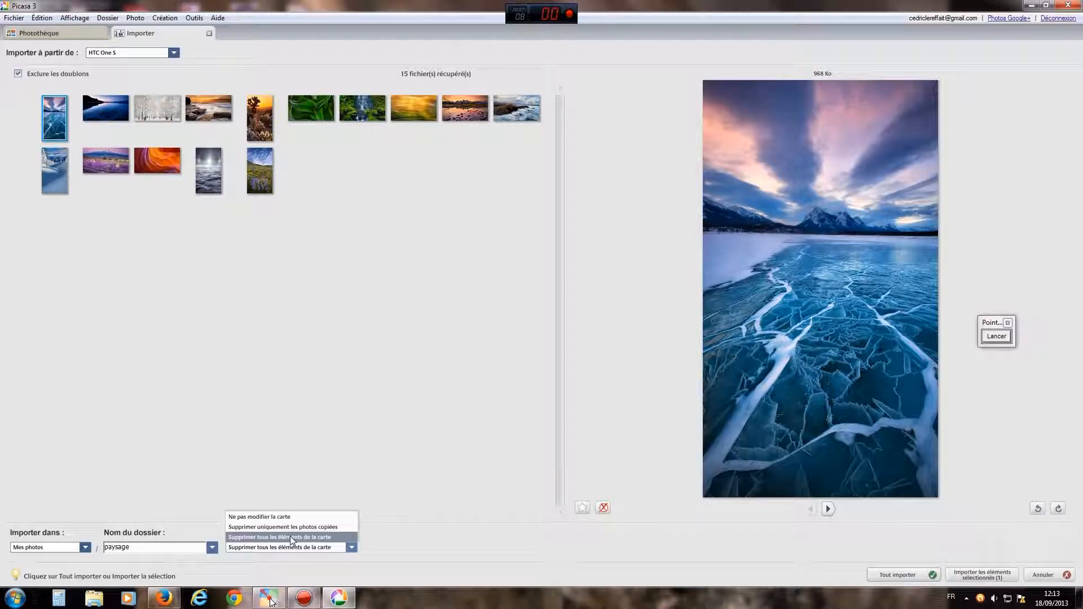
pyautogui.click(259, 516)
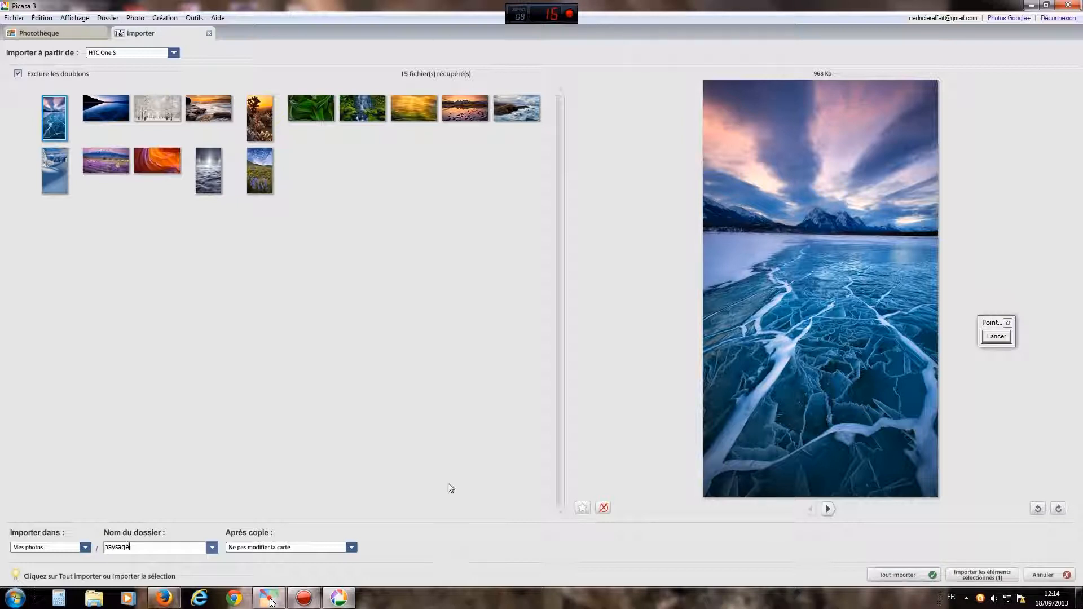
# - Select four separate photos together: the snowy forest, the orange rock, the icy sun halo and the rocky coast at sunset
pyautogui.click(164, 110)
pyautogui.keyDown('ctrl'); pyautogui.click(168, 164); pyautogui.keyUp('ctrl')
pyautogui.keyDown('ctrl'); pyautogui.click(208, 170); pyautogui.keyUp('ctrl')
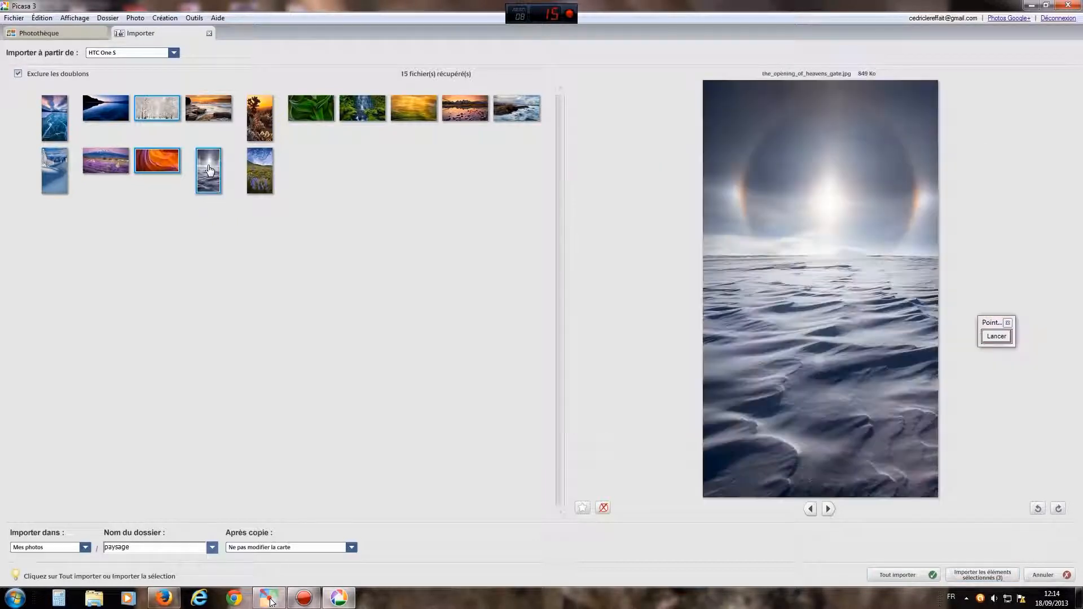
pyautogui.keyDown('ctrl'); pyautogui.click(212, 113); pyautogui.keyUp('ctrl')
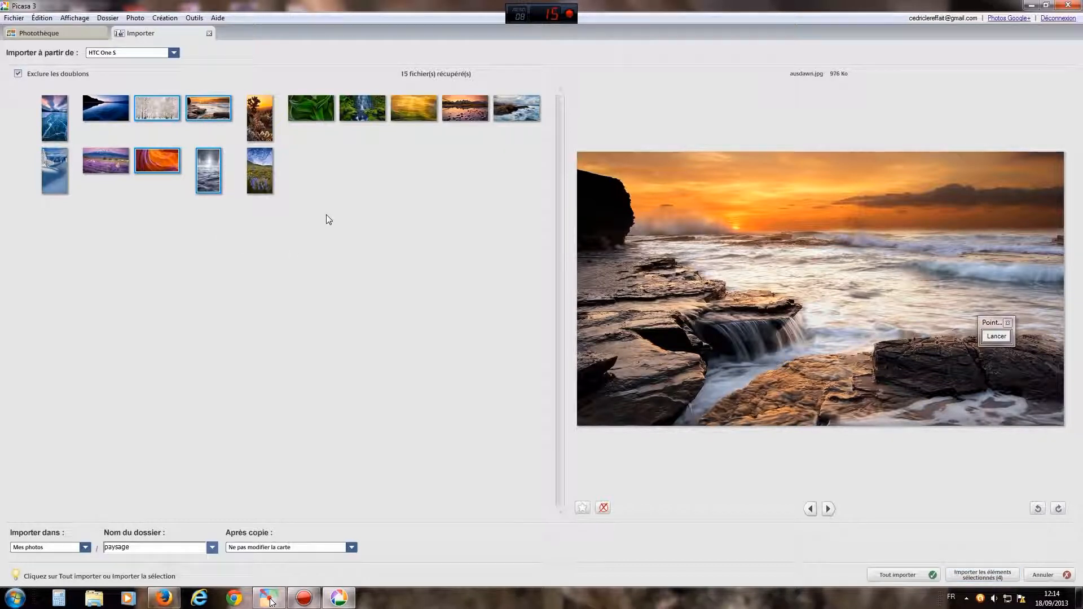
# - Deselect the orange rock, icy sun halo and rocky coast photos, and select the range from the first photo through the mountain lake sunset
pyautogui.keyDown('ctrl'); pyautogui.click(212, 173); pyautogui.keyUp('ctrl')
pyautogui.keyDown('ctrl'); pyautogui.click(170, 165); pyautogui.keyUp('ctrl')
pyautogui.keyDown('ctrl'); pyautogui.click(208, 113); pyautogui.keyUp('ctrl')
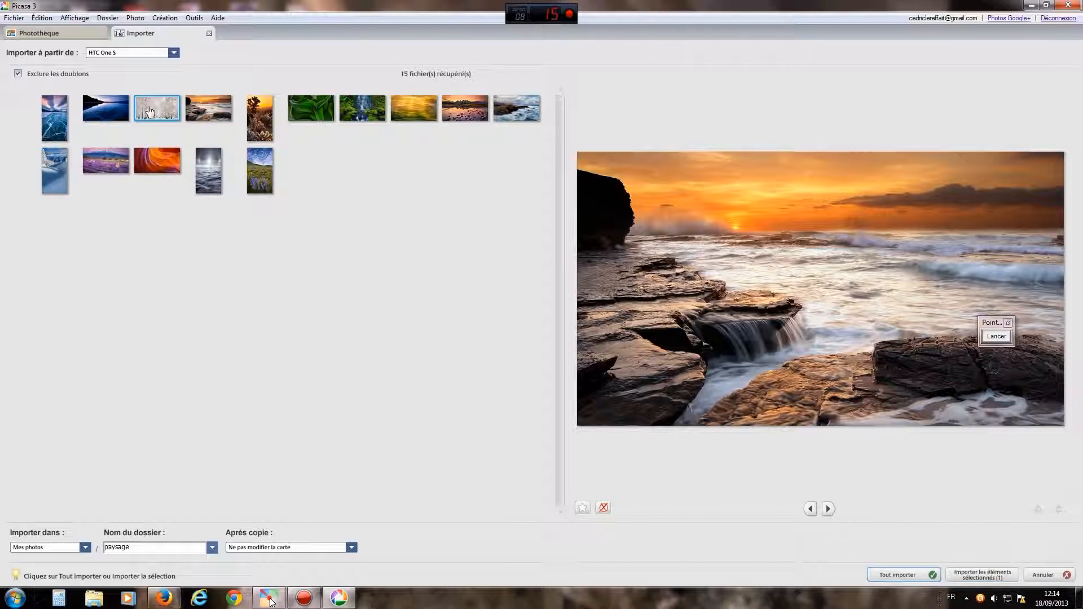
pyautogui.keyDown('shift'); pyautogui.click(466, 108); pyautogui.keyUp('shift')
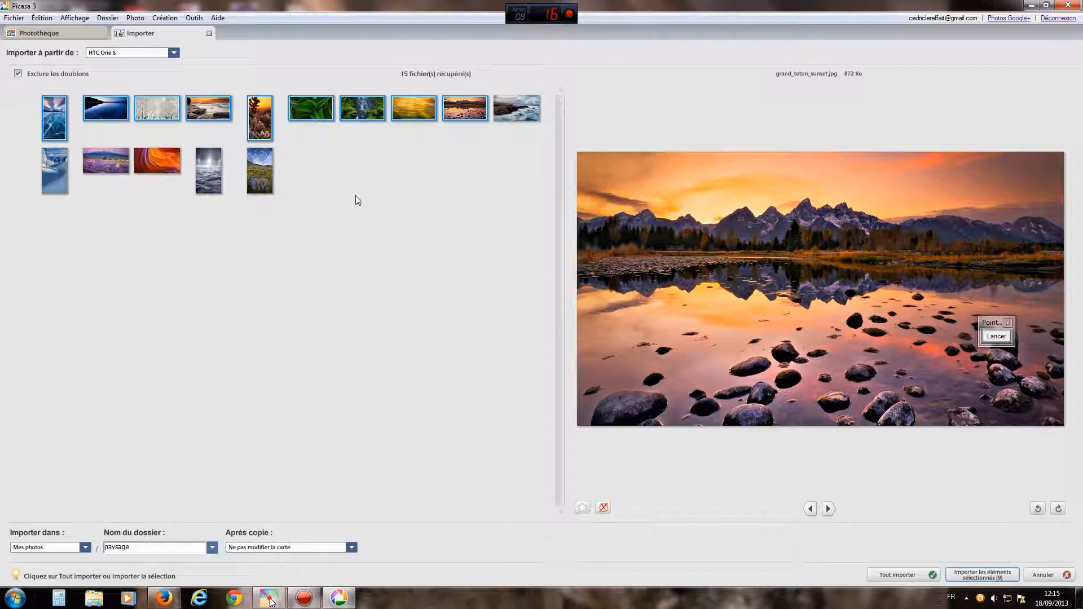
pyautogui.hotkey('alt', 'e')
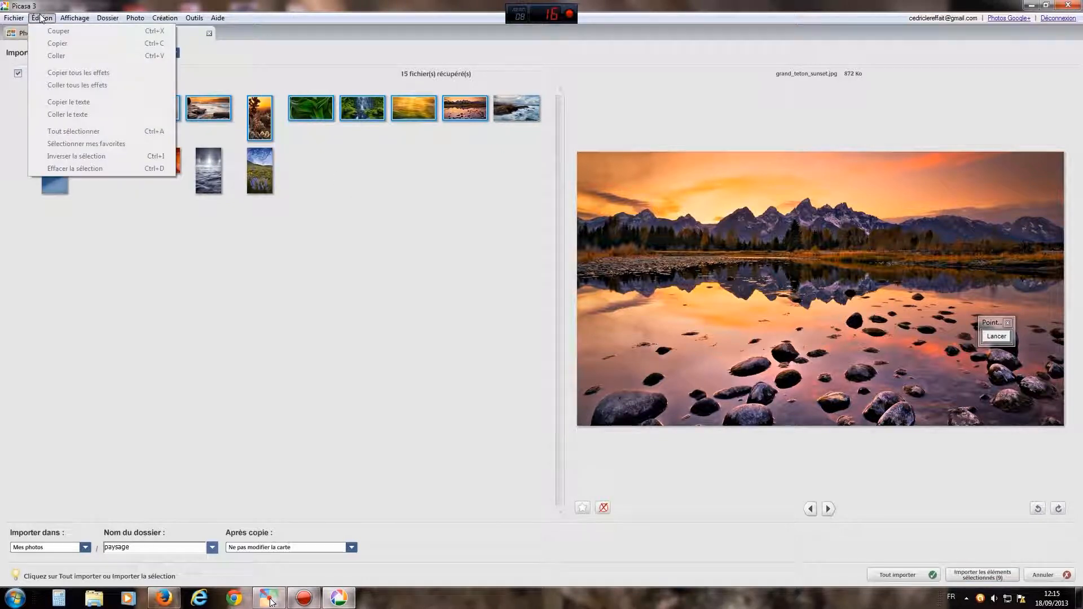
pyautogui.press('Right')
pyautogui.press('Right')
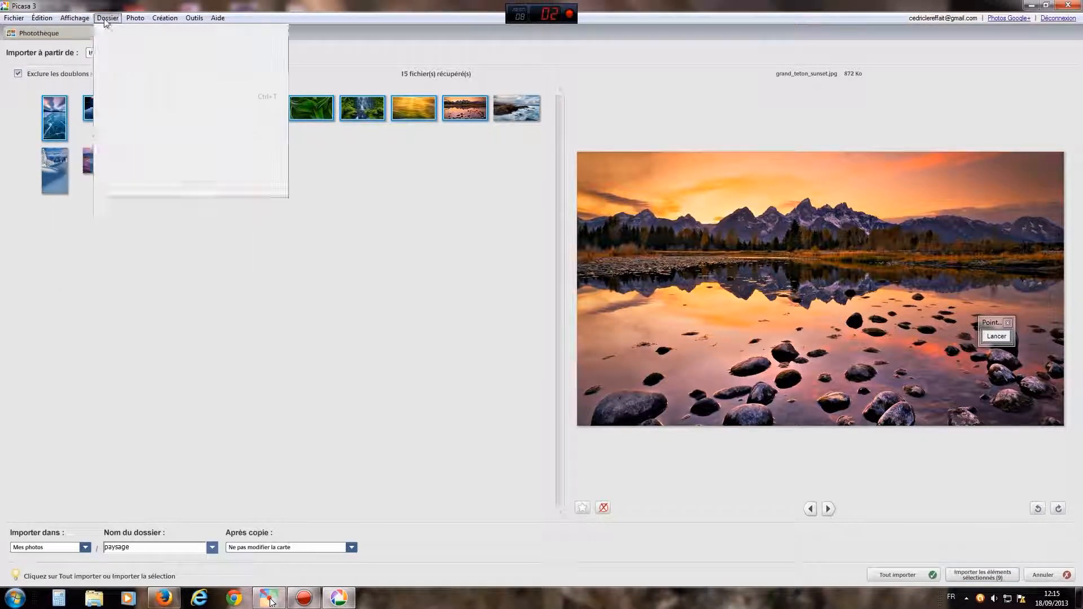
# - Clear the current photo selection and select only the snowy forest photo
pyautogui.moveTo(165, 19)
pyautogui.click(327, 188)
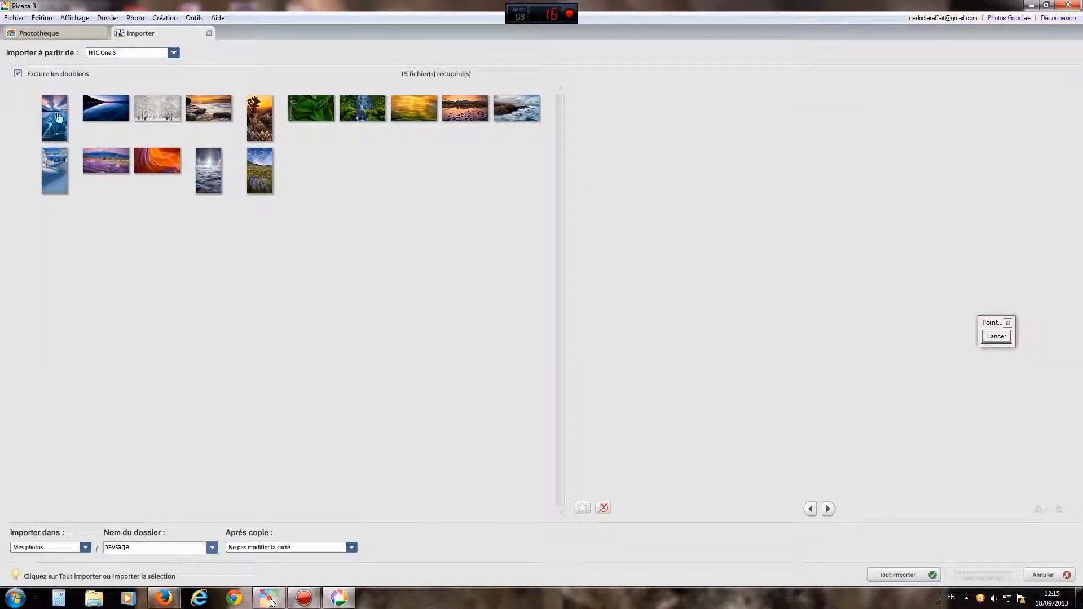
pyautogui.click(160, 107)
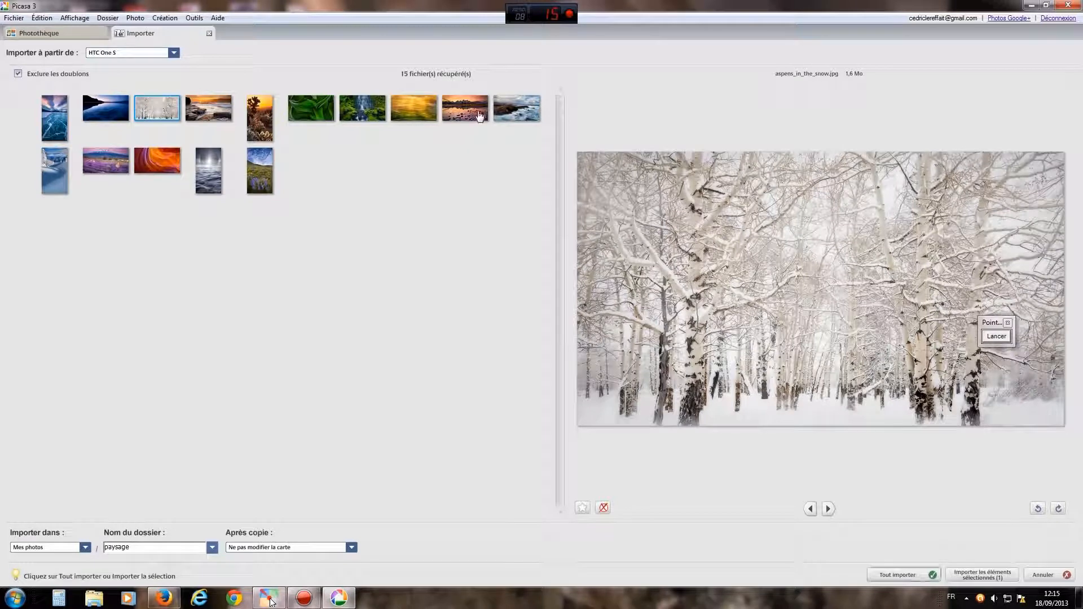
# - Select the range from the snowy forest through the mountain lake sunset, excluding the green leaves and cactus, and extend the selection to all photos
pyautogui.keyDown('shift'); pyautogui.click(467, 111); pyautogui.keyUp('shift')
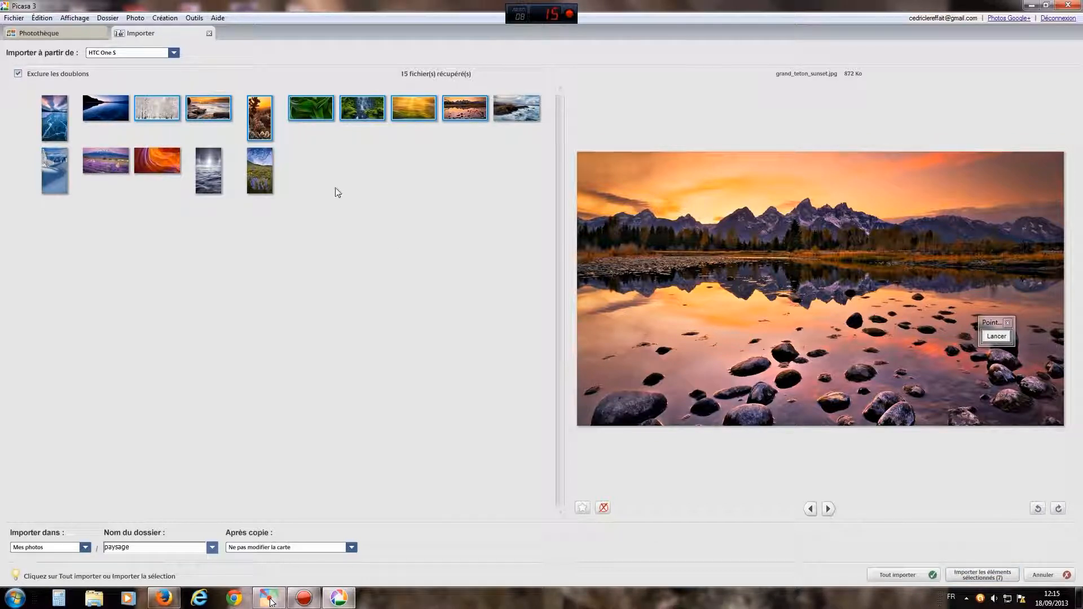
pyautogui.click(315, 113)
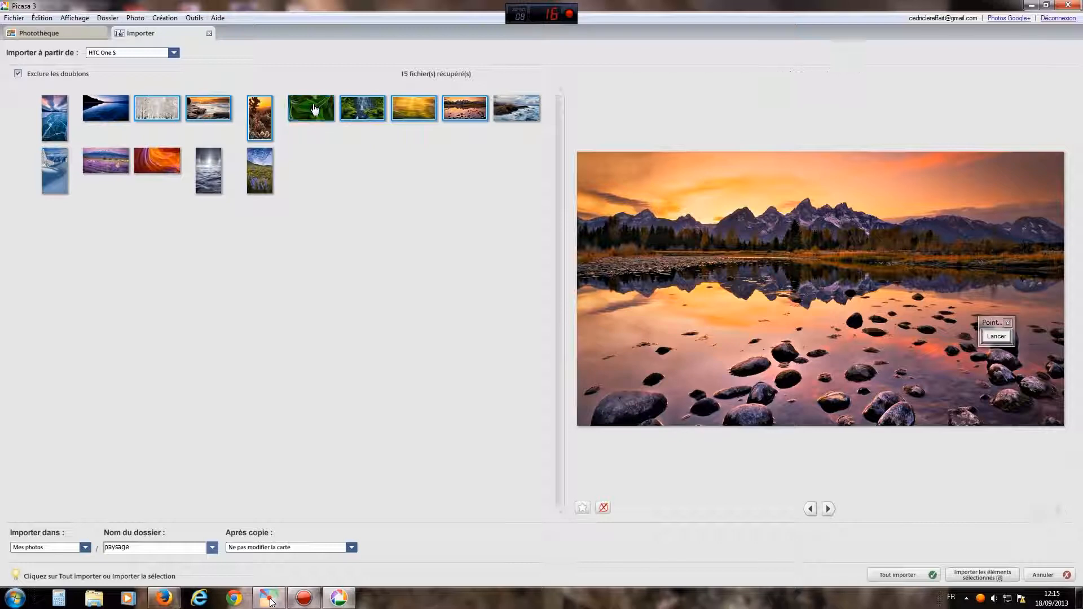
pyautogui.click(264, 120)
pyautogui.moveTo(530, 218); pyautogui.dragTo(38, 107)
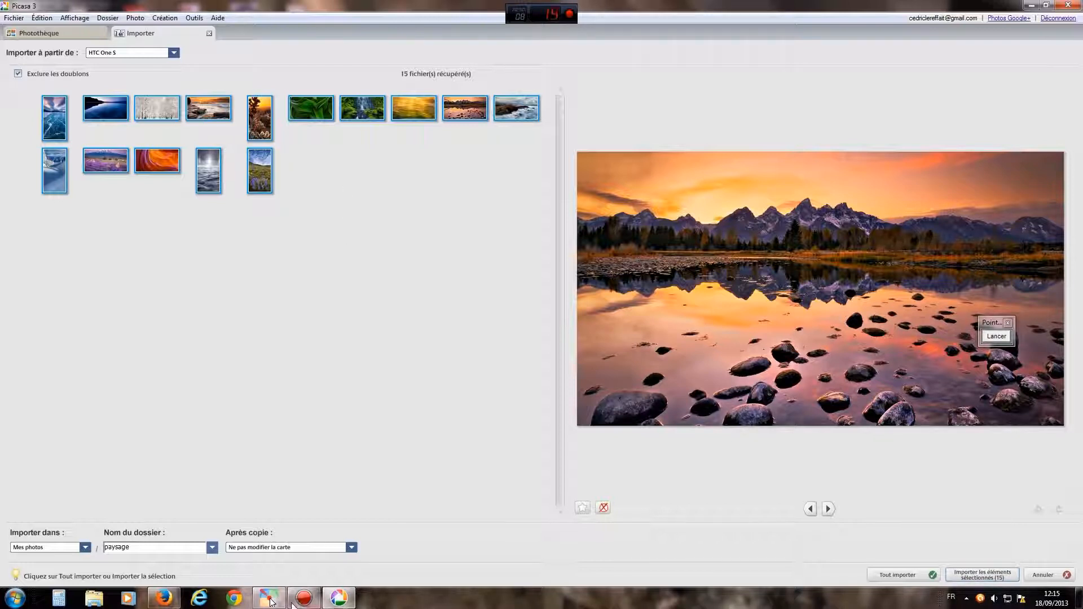
# - Switch to Pointofix and draw red arrows pointing to the Tout importer and Importer les éléments sélectionnés options, ending the annotation after each
pyautogui.click(270, 600)
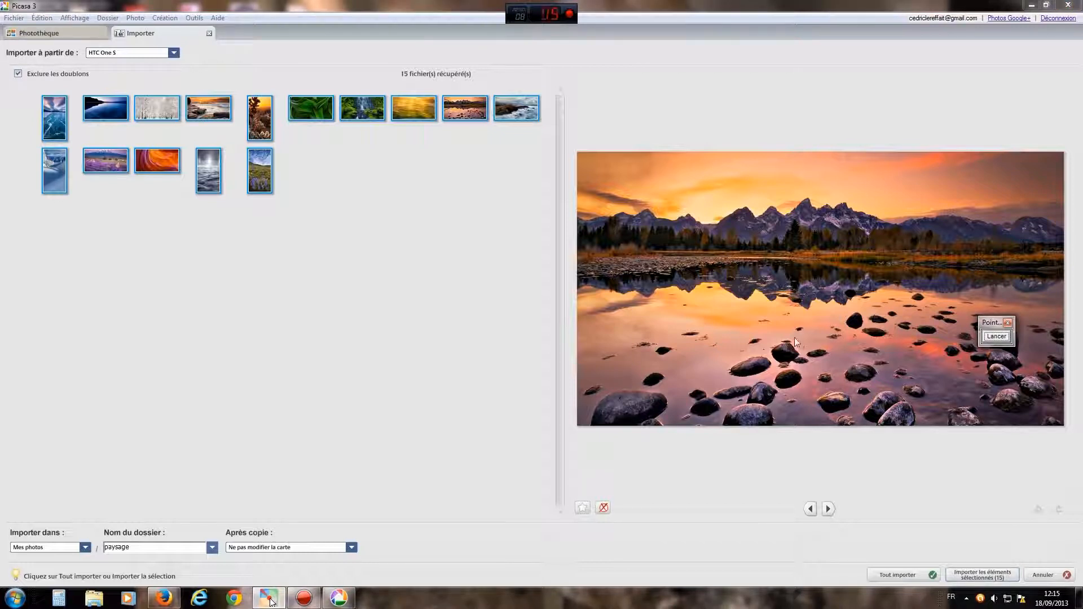
pyautogui.moveTo(993, 322); pyautogui.dragTo(481, 237)
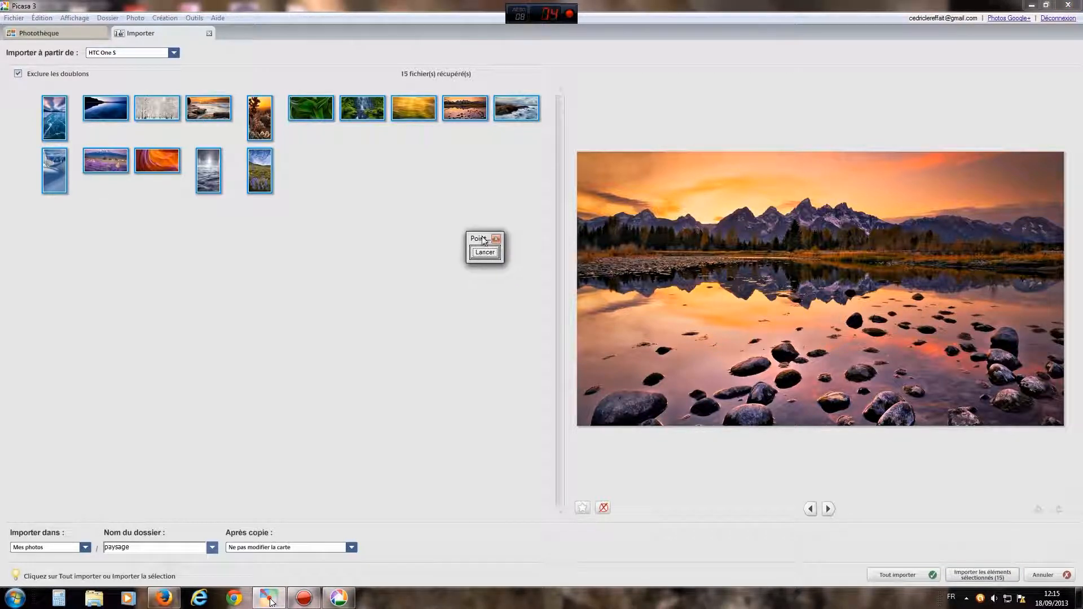
pyautogui.click(489, 252)
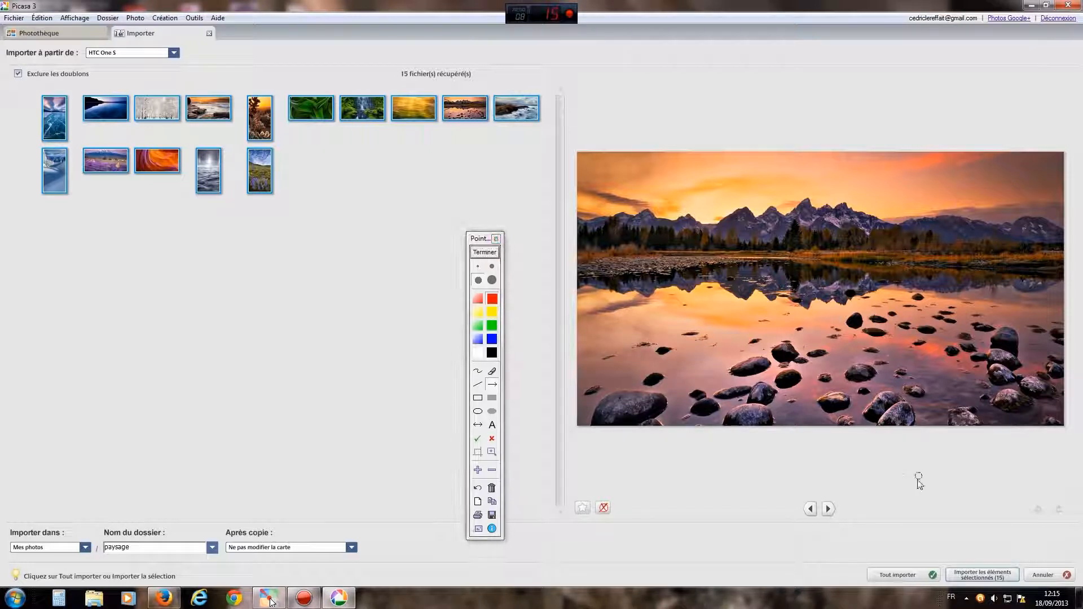
pyautogui.moveTo(914, 552); pyautogui.dragTo(909, 570)
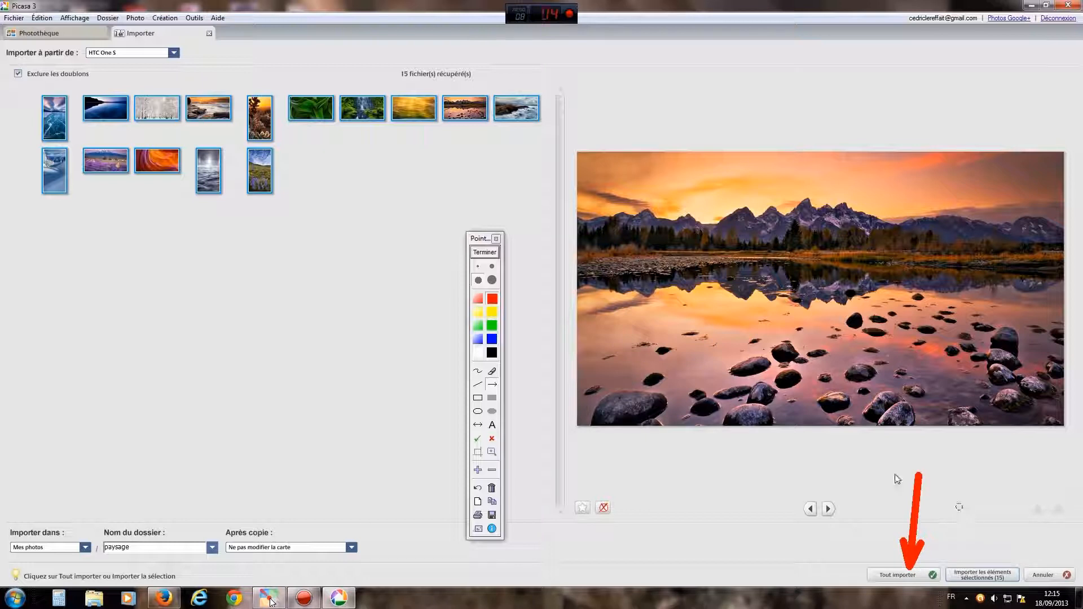
pyautogui.click(484, 254)
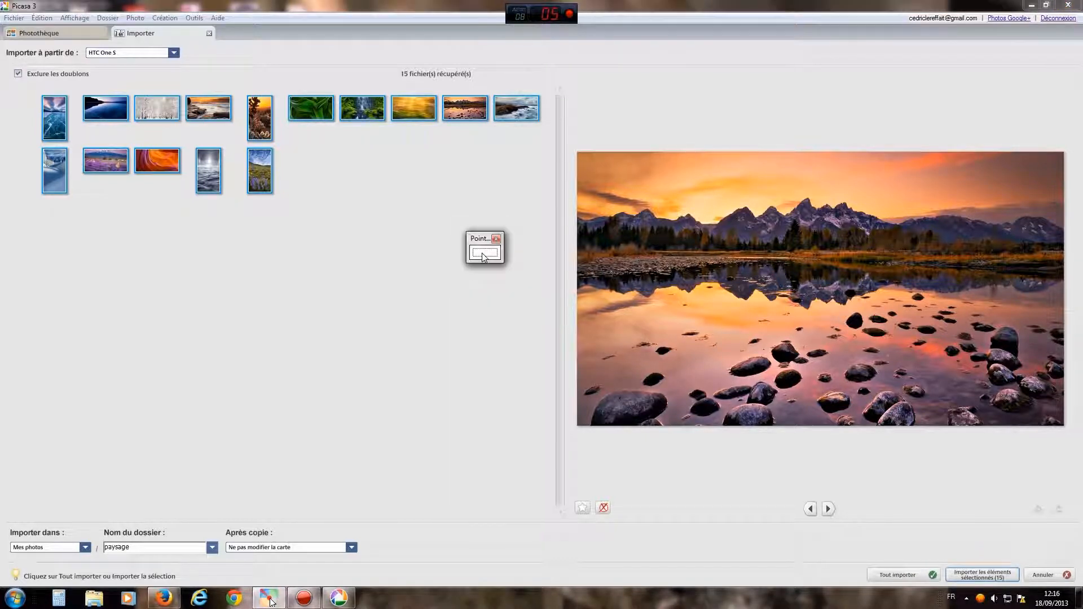
pyautogui.moveTo(980, 466); pyautogui.dragTo(983, 564)
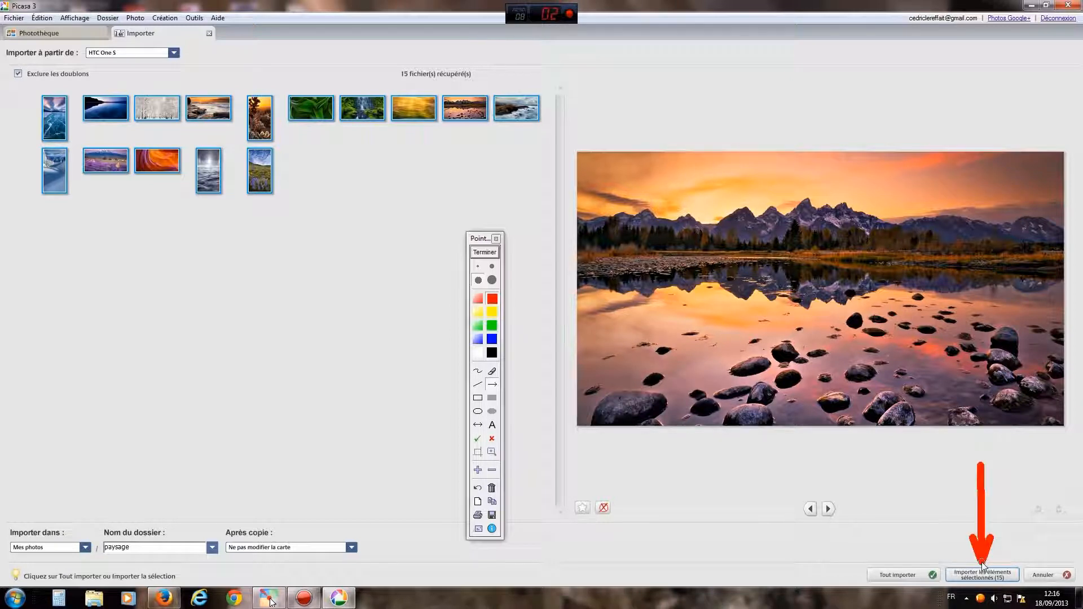
pyautogui.click(486, 253)
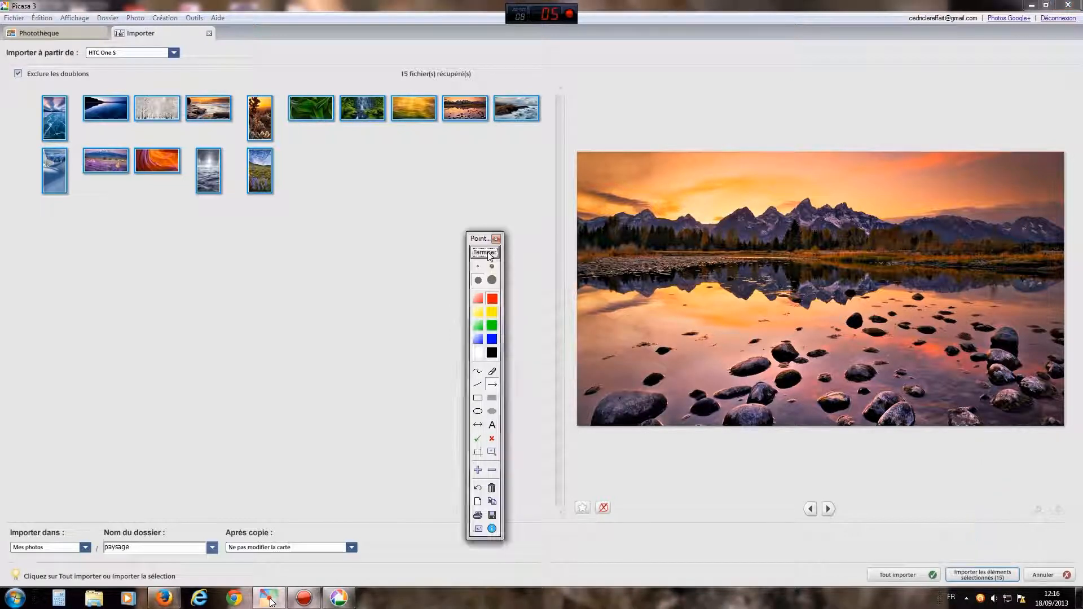
# - Clear the current photo selection and select the snowy forest, green leaves and mountain lake sunset photos together
pyautogui.click(263, 121)
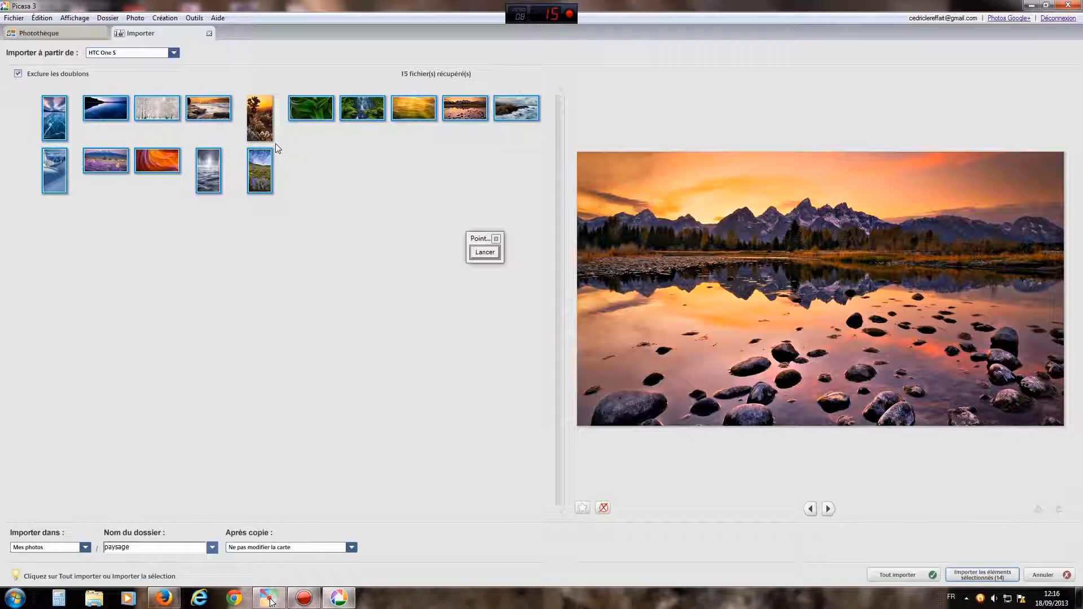
pyautogui.moveTo(533, 211); pyautogui.dragTo(347, 173)
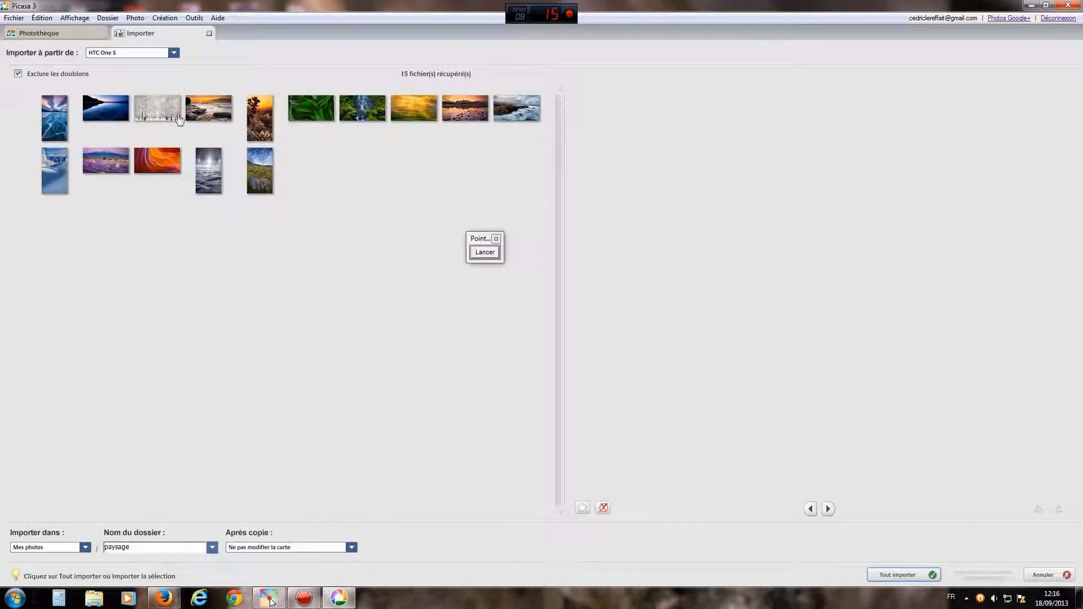
pyautogui.click(158, 112)
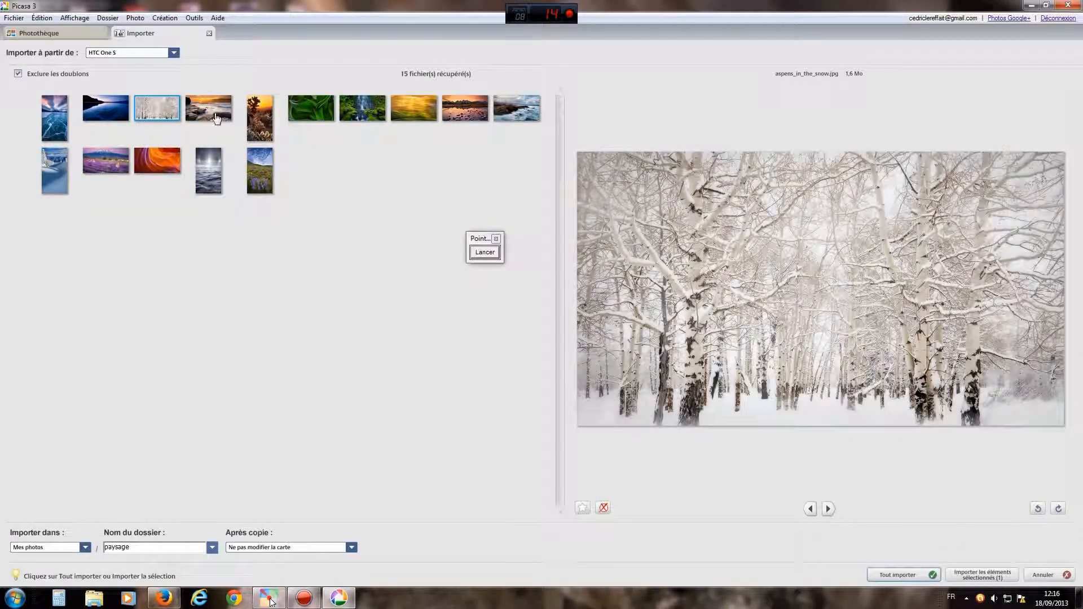
pyautogui.keyDown('ctrl'); pyautogui.click(311, 111); pyautogui.keyUp('ctrl')
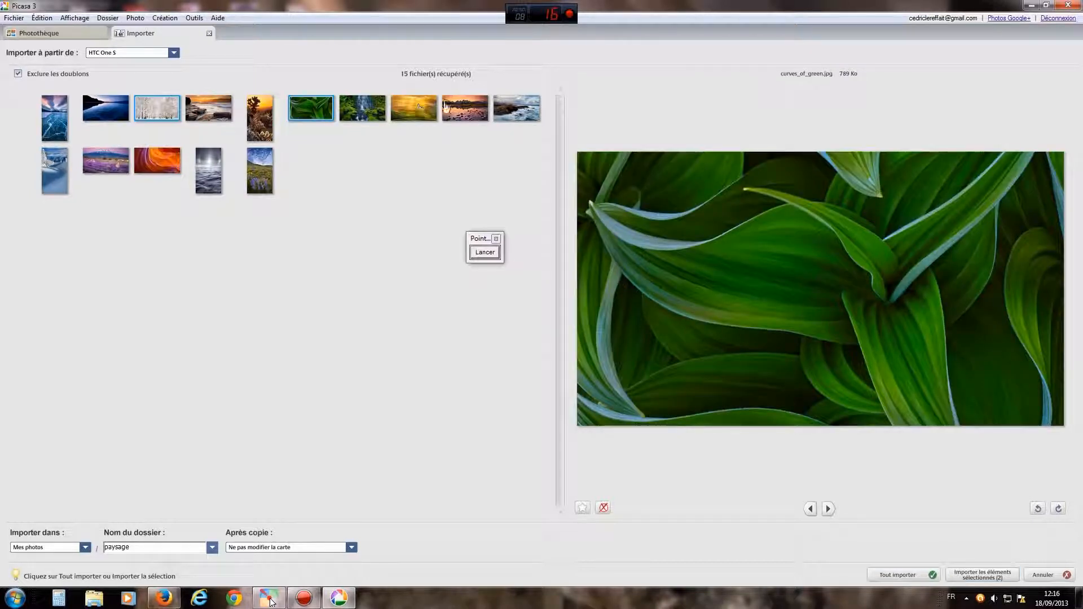
pyautogui.keyDown('ctrl'); pyautogui.click(465, 108); pyautogui.keyUp('ctrl')
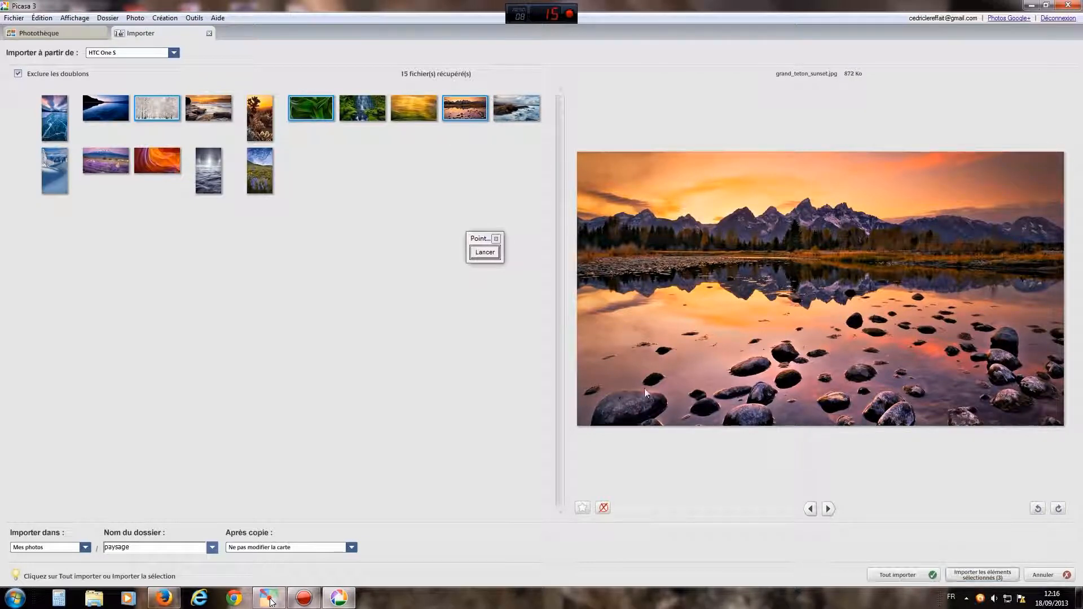
# - Draw red arrows pointing to the import-selected option and the previous, next and rotate controls, and end the annotation
pyautogui.click(488, 255)
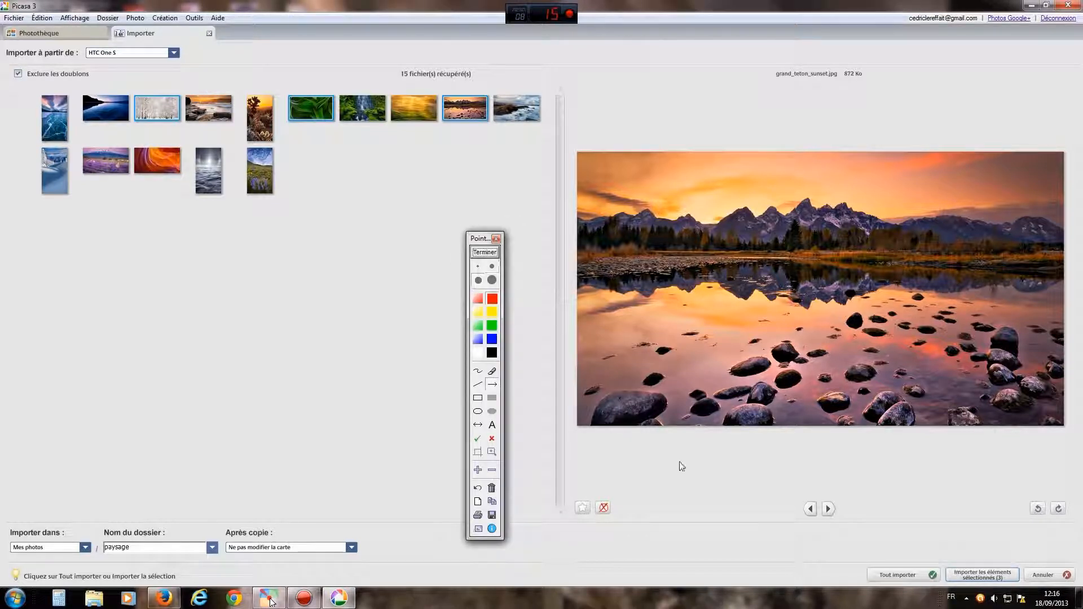
pyautogui.moveTo(965, 486); pyautogui.dragTo(980, 566)
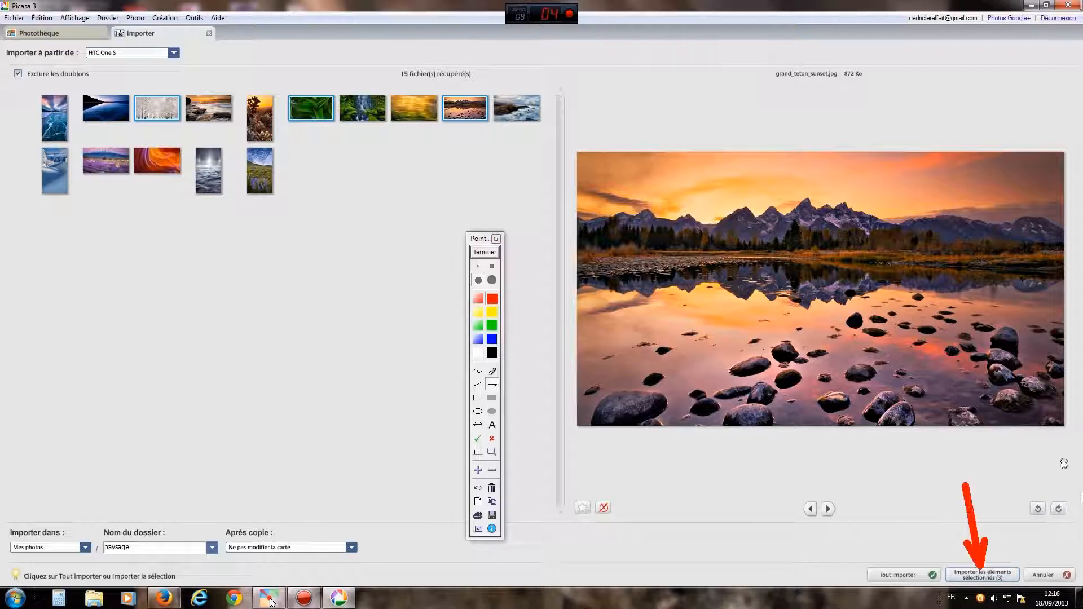
pyautogui.moveTo(848, 450)
pyautogui.mouseDown()
pyautogui.moveTo(834, 496)
pyautogui.moveTo(810, 499)
pyautogui.mouseUp()
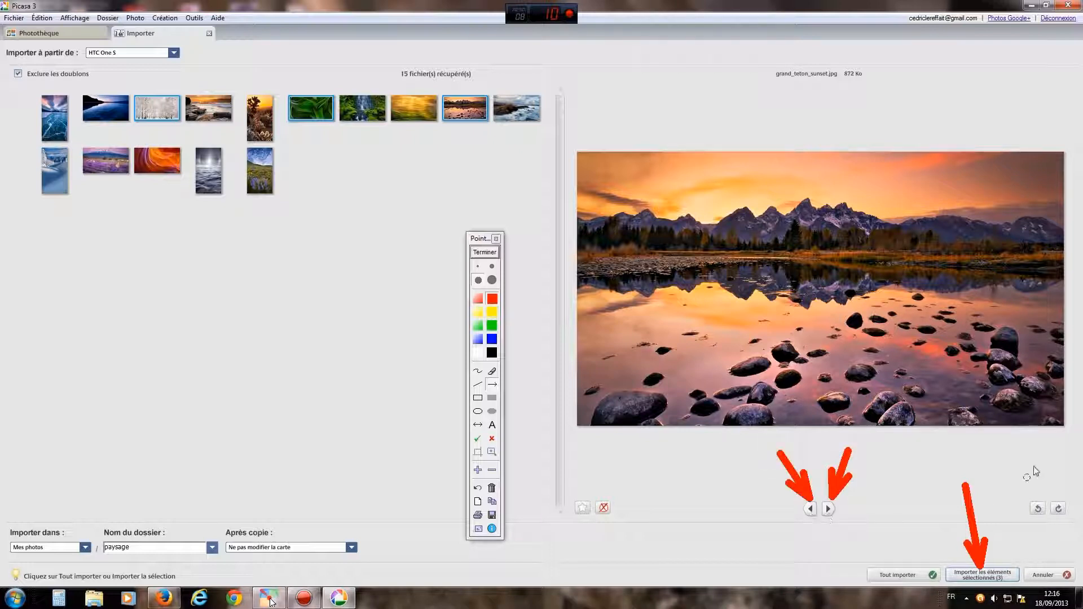
pyautogui.moveTo(1050, 456); pyautogui.dragTo(1059, 502)
pyautogui.click(484, 253)
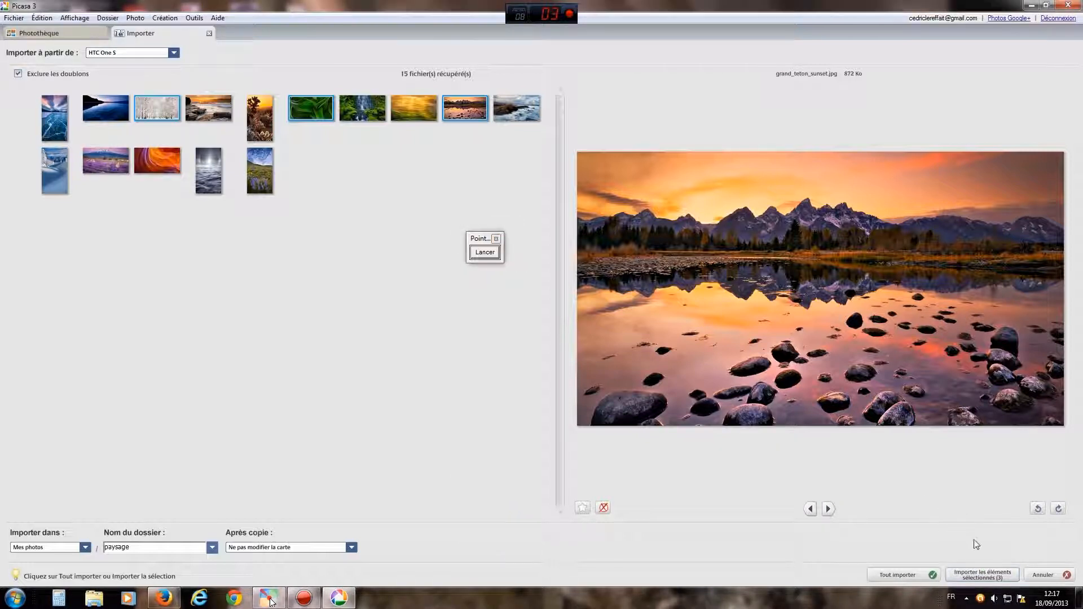
# - Mark the import-selected option with a red arrow, end the annotation, and import only the three selected photos
pyautogui.click(490, 253)
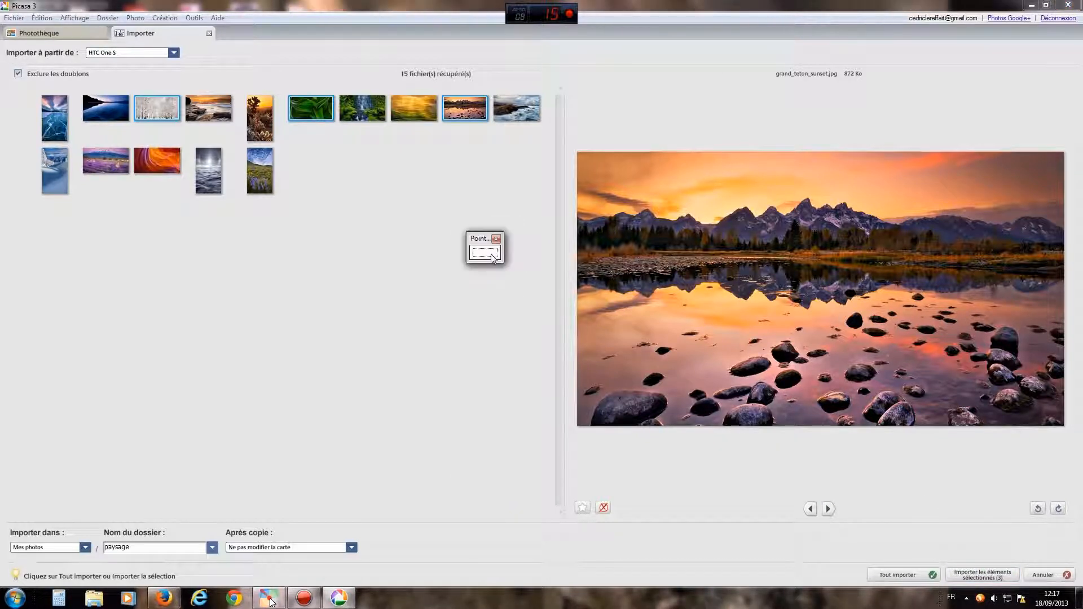
pyautogui.moveTo(980, 482); pyautogui.dragTo(985, 564)
pyautogui.click(485, 252)
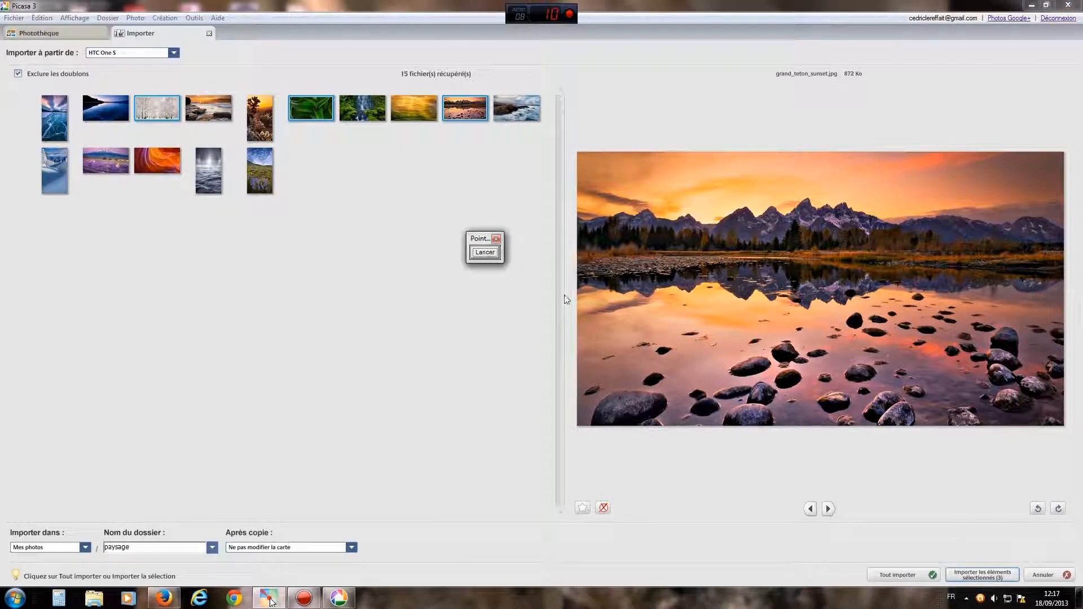
pyautogui.click(987, 575)
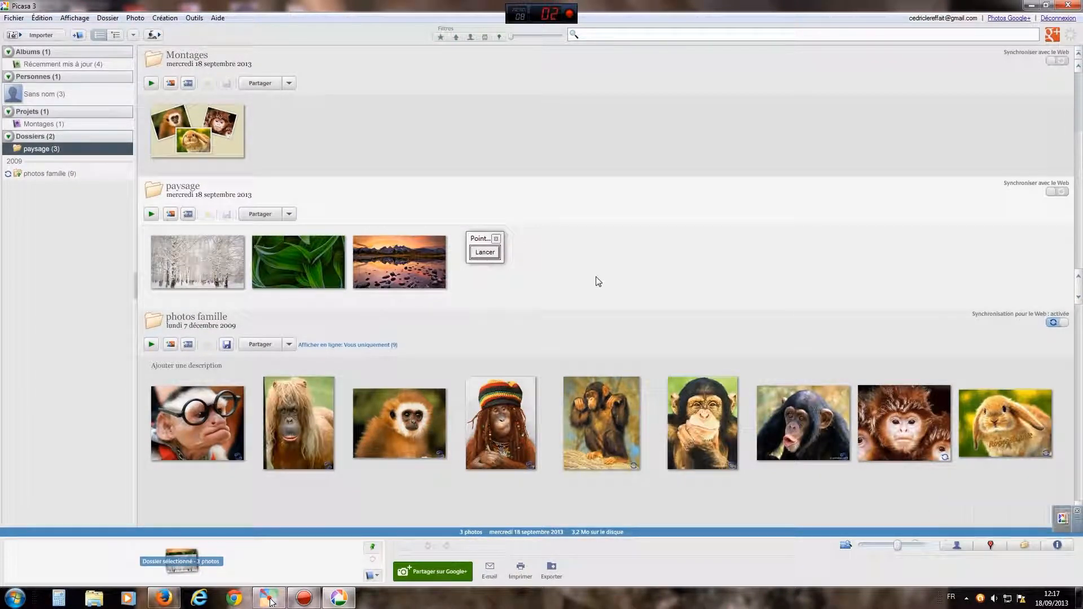
# - Draw a red arrow pointing to the paysage folder title in the library, and end the annotation
pyautogui.moveTo(501, 240); pyautogui.dragTo(685, 236)
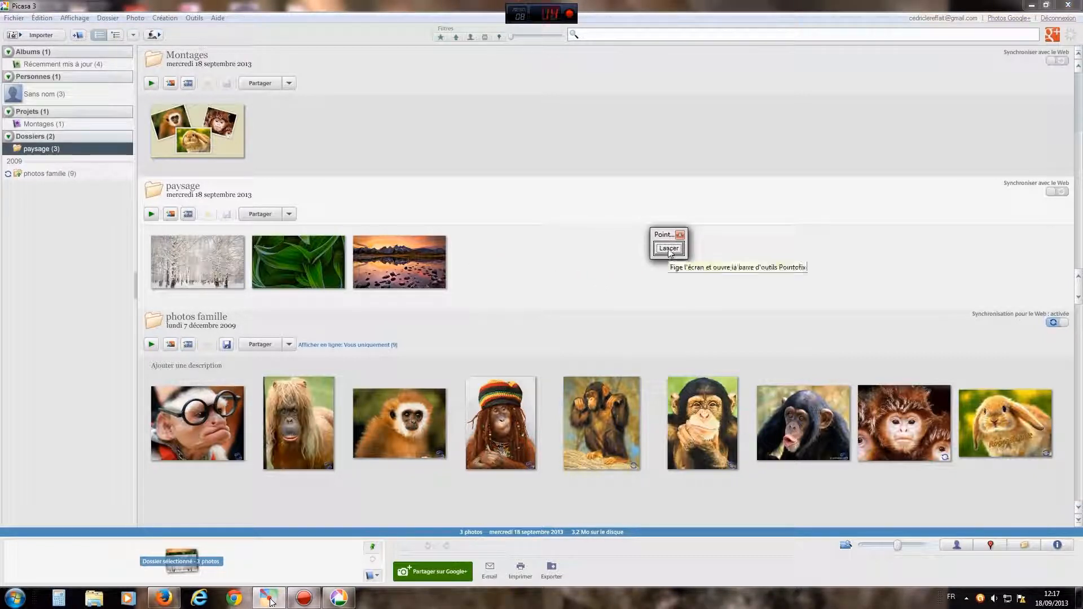
pyautogui.click(669, 253)
pyautogui.moveTo(436, 164); pyautogui.dragTo(225, 186)
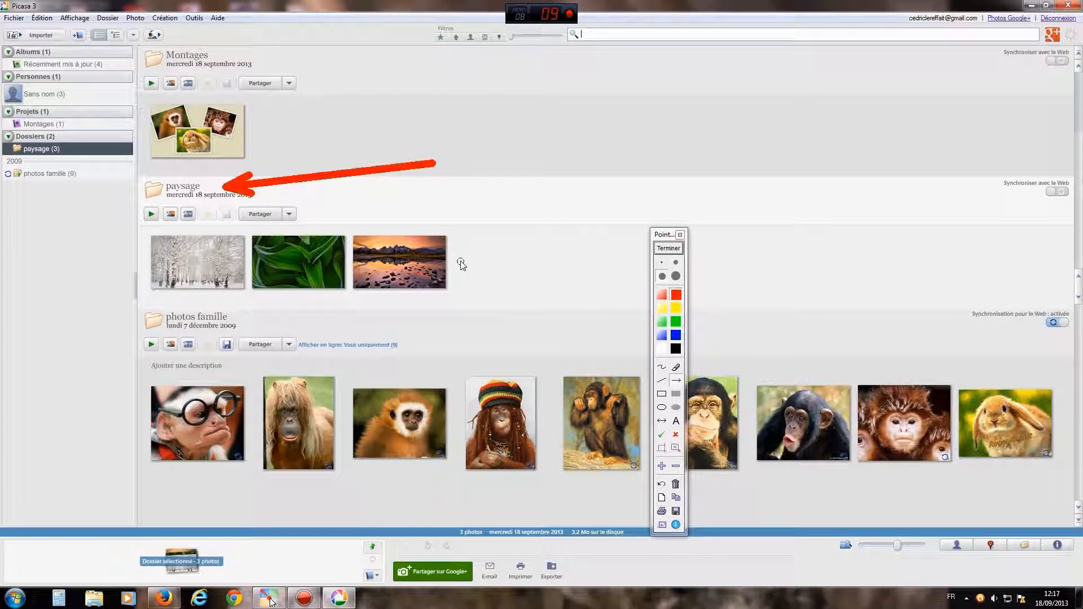
pyautogui.moveTo(666, 238); pyautogui.dragTo(667, 220)
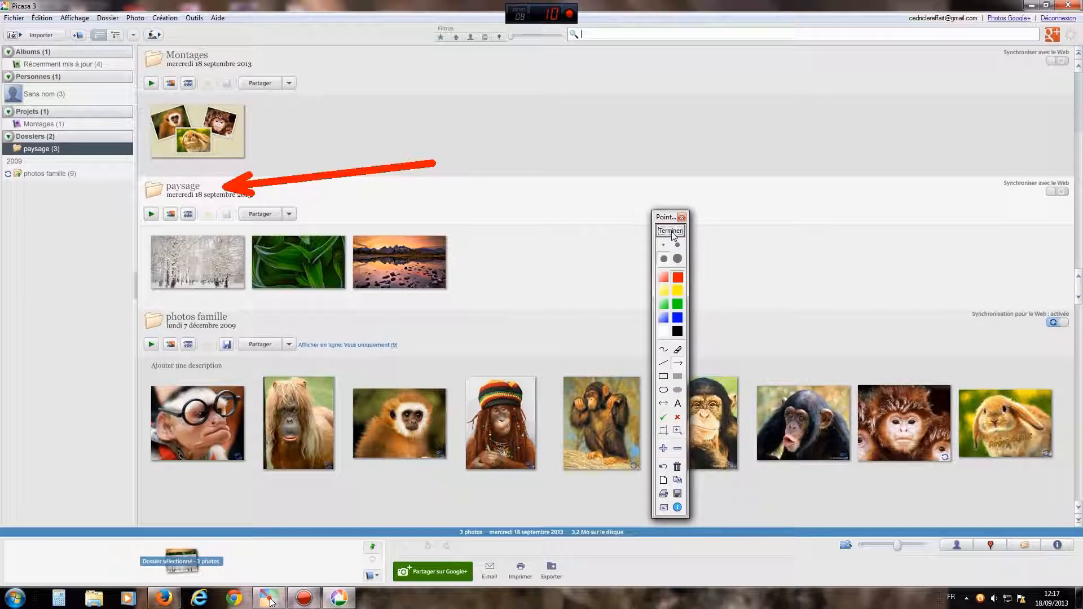
pyautogui.click(671, 231)
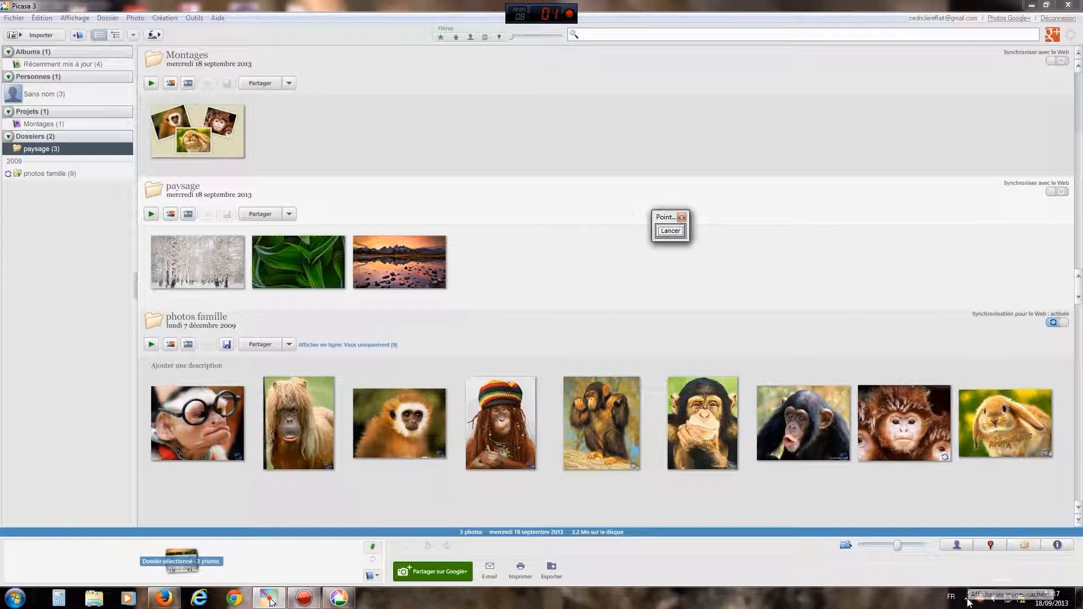
# - Draw a red arrow pointing to the hidden notification icons control in the taskbar, and end the annotation
pyautogui.click(668, 231)
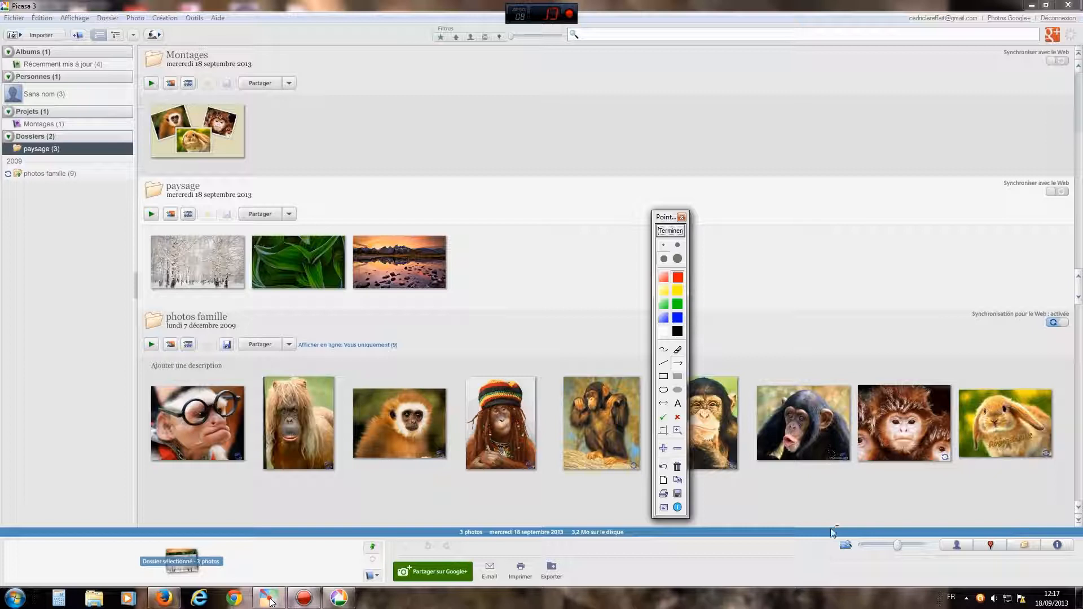
pyautogui.moveTo(803, 495); pyautogui.dragTo(958, 593)
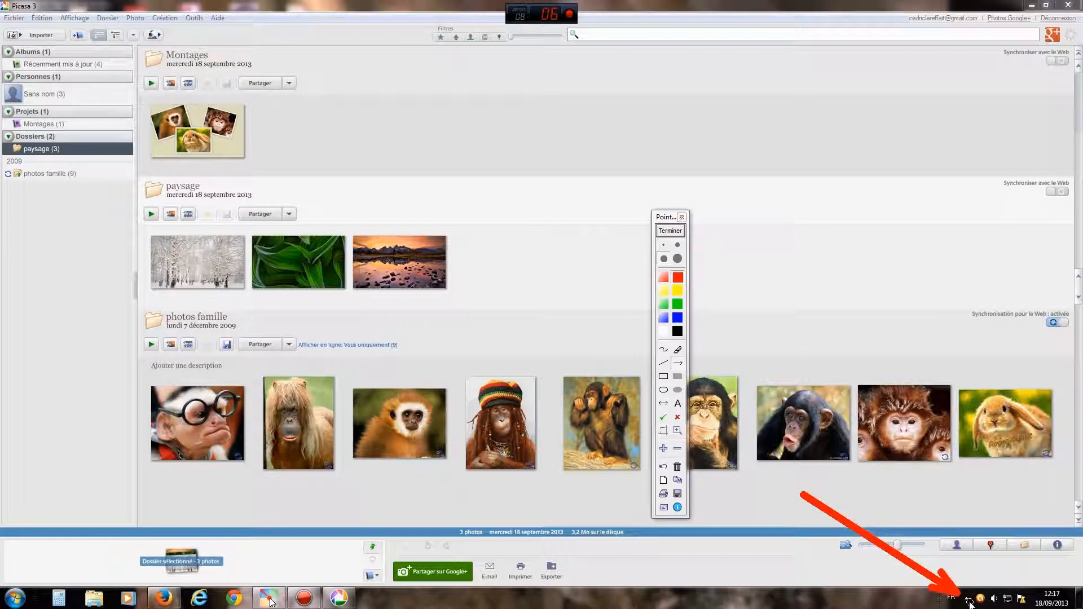
pyautogui.click(670, 232)
# - View the safe-removal device list from the hidden notification icons, and close it without ejecting anything
pyautogui.click(967, 599)
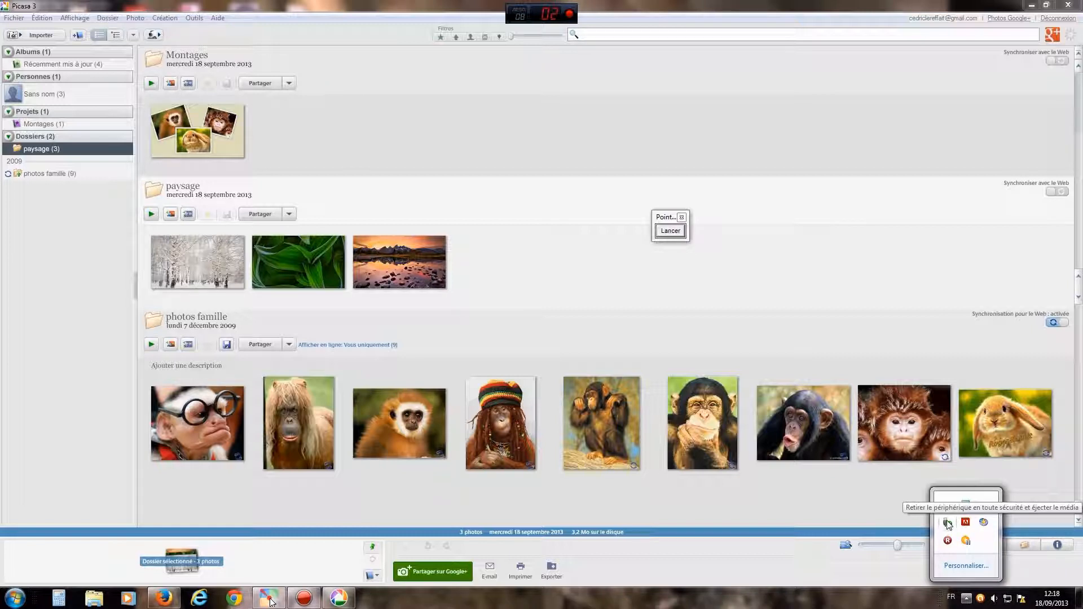
pyautogui.click(947, 524)
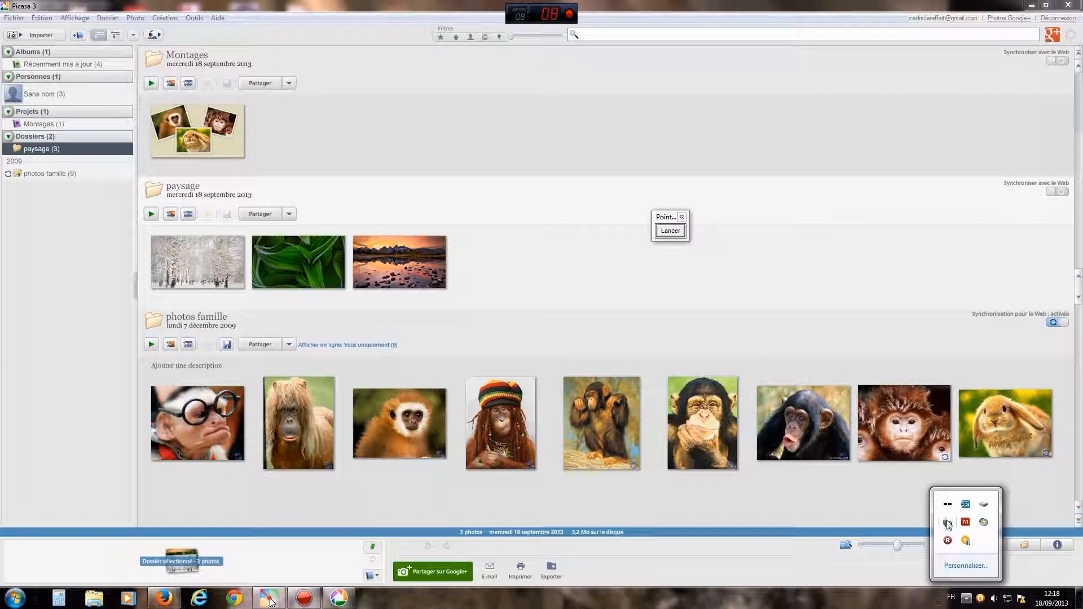
pyautogui.click(948, 524)
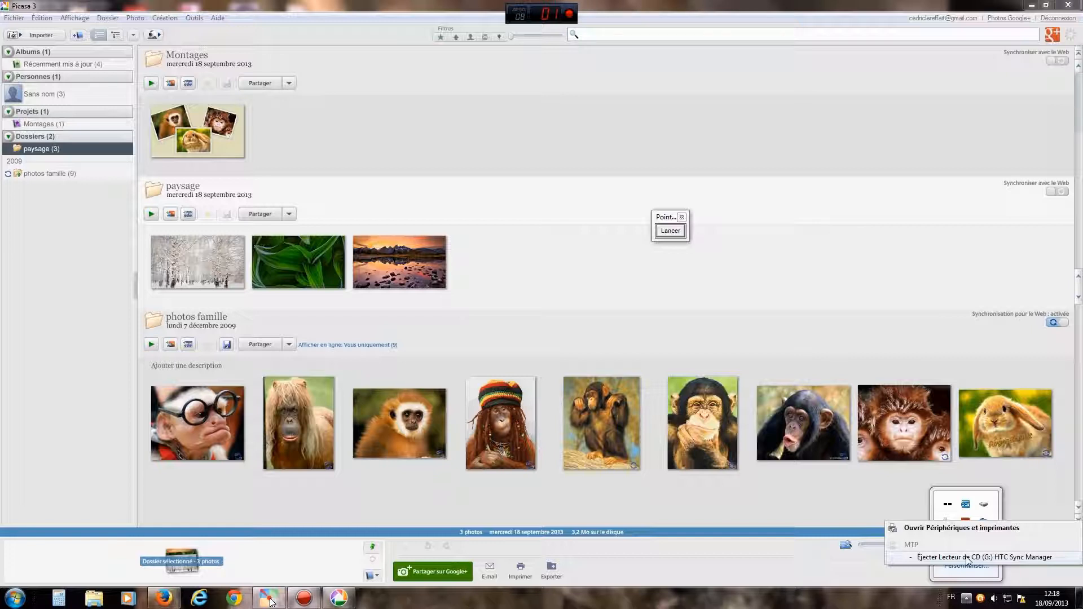
pyautogui.click(848, 495)
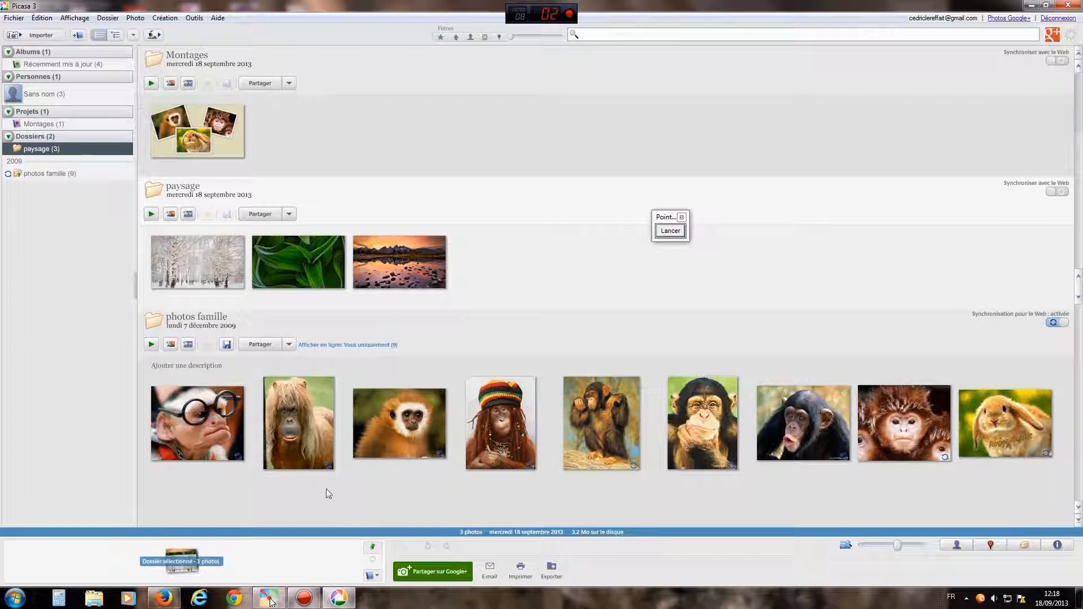
# - Switch to Windows Explorer and draw a freehand red curve beside the drives and devices listed under Ordinateur
pyautogui.click(93, 598)
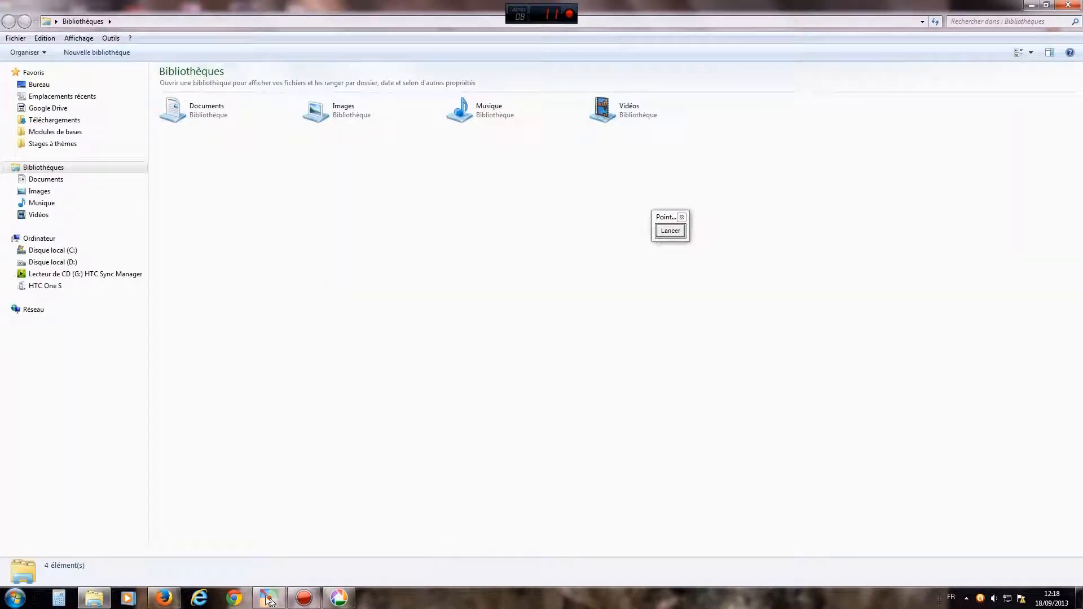
pyautogui.click(88, 231)
pyautogui.click(669, 232)
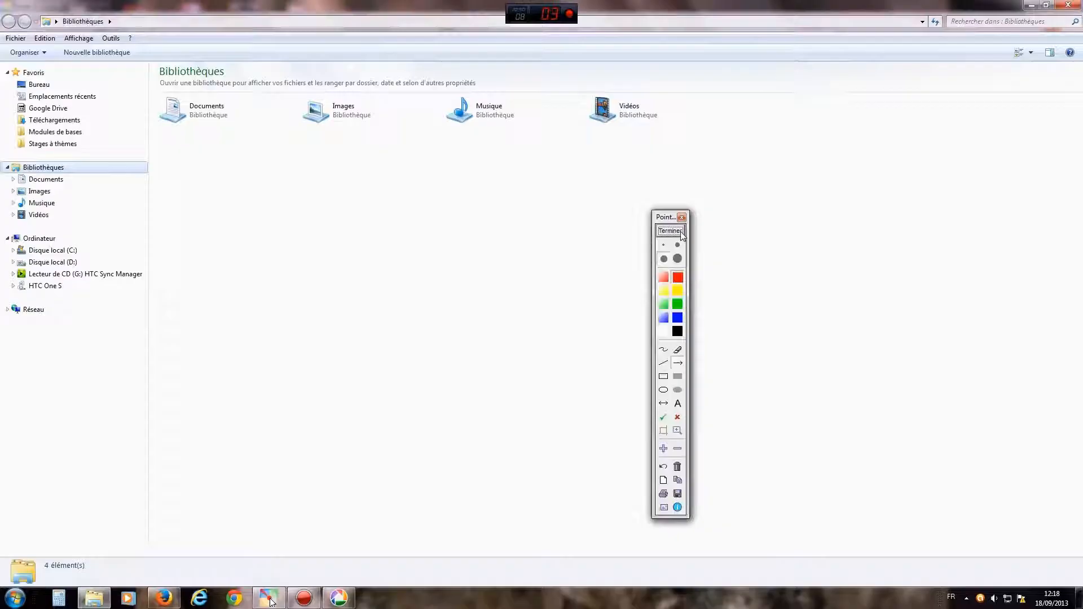
pyautogui.click(664, 350)
pyautogui.moveTo(100, 228)
pyautogui.mouseDown()
pyautogui.moveTo(158, 247)
pyautogui.moveTo(164, 279)
pyautogui.moveTo(142, 318)
pyautogui.mouseUp()
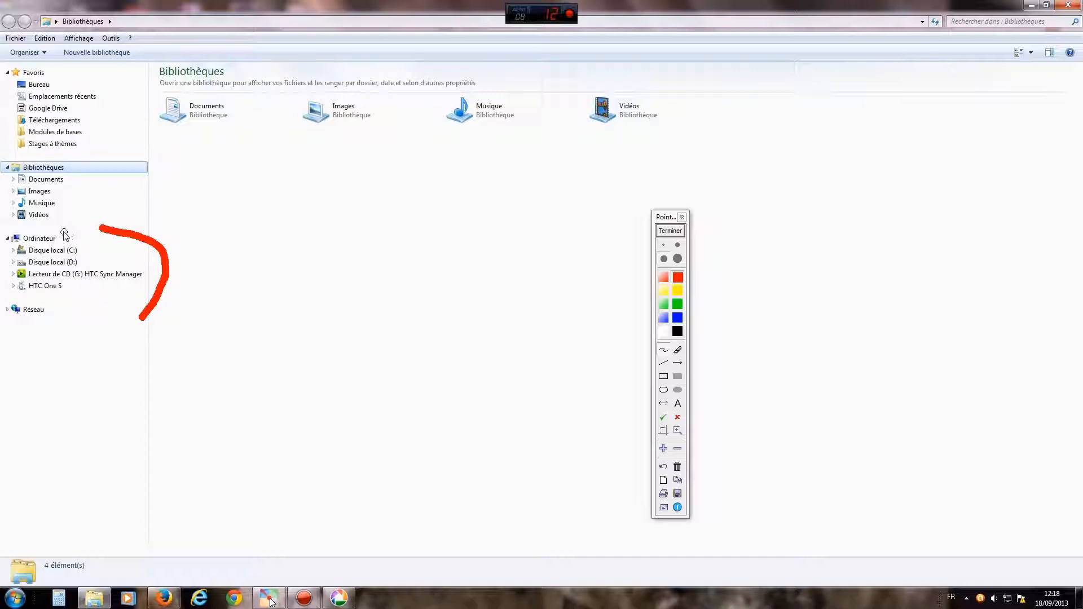
# - Draw a red arrow pointing to the HTC One S under Ordinateur, and end the annotation
pyautogui.click(678, 364)
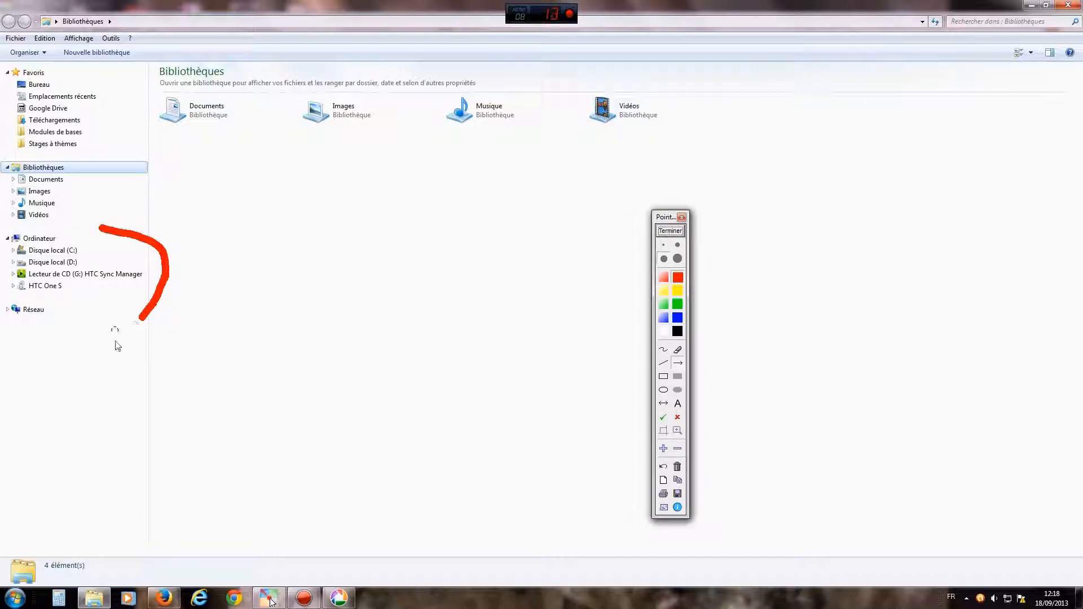
pyautogui.moveTo(139, 363); pyautogui.dragTo(66, 292)
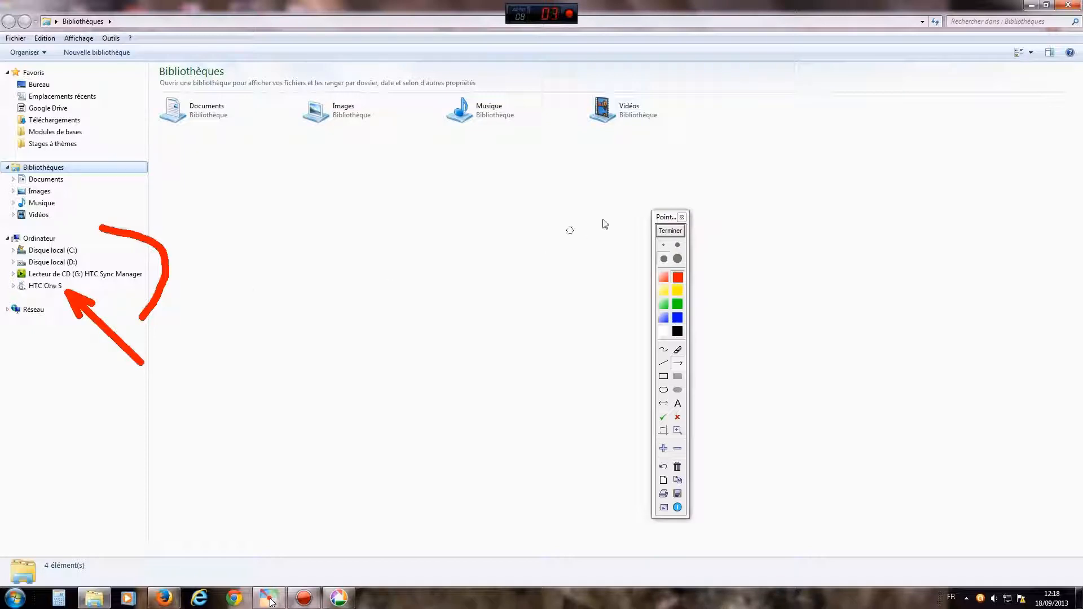
pyautogui.click(680, 233)
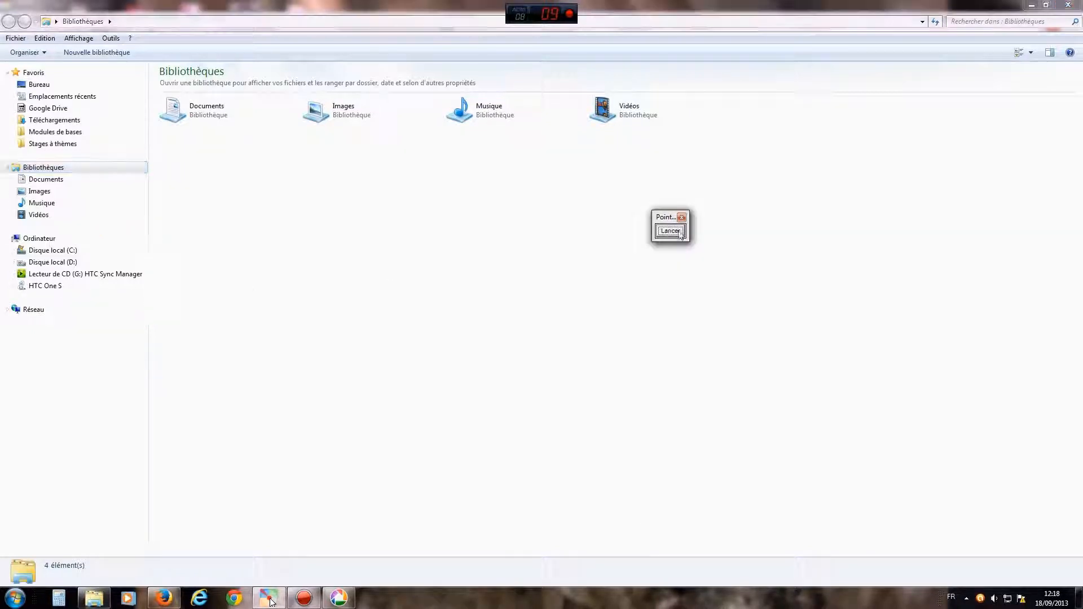
# - Open the DCIM folder in the HTC One S internal memory (Mémoire interne) and display its files as larger icons
pyautogui.click(49, 286)
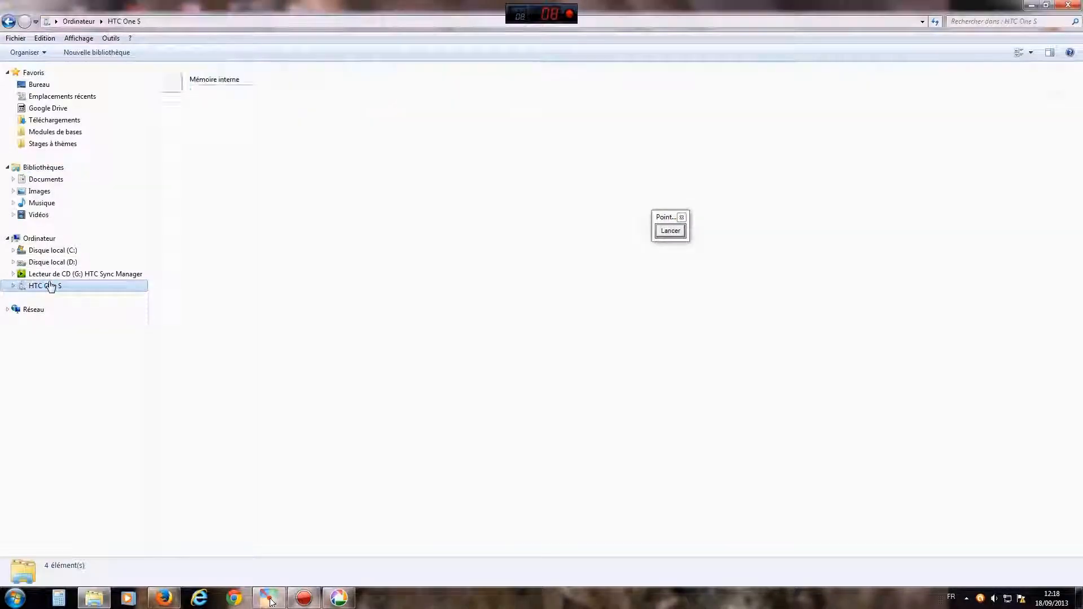
pyautogui.doubleClick(216, 78)
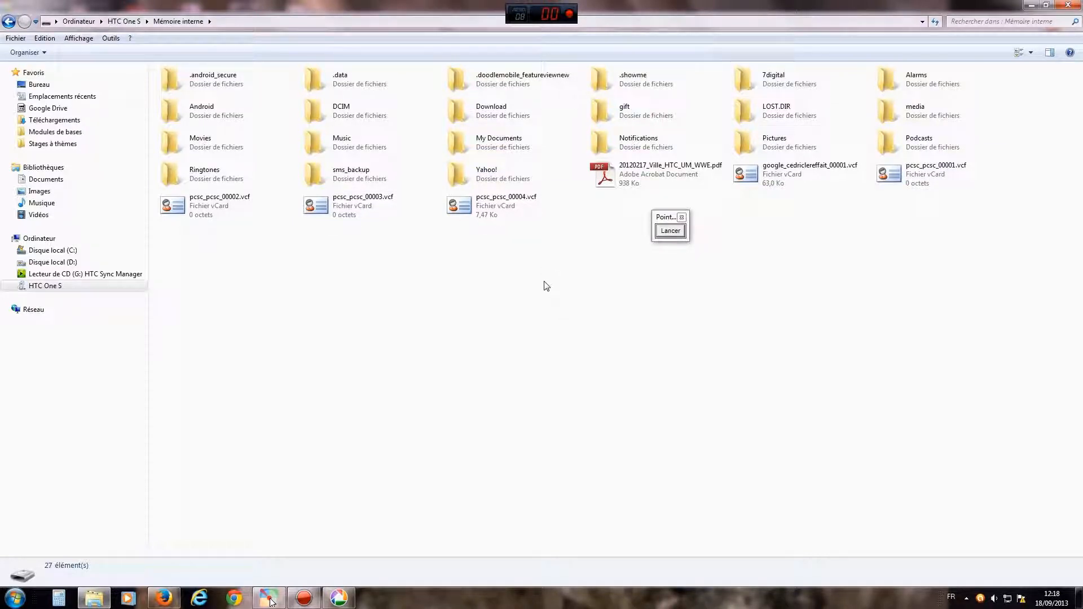
pyautogui.doubleClick(336, 111)
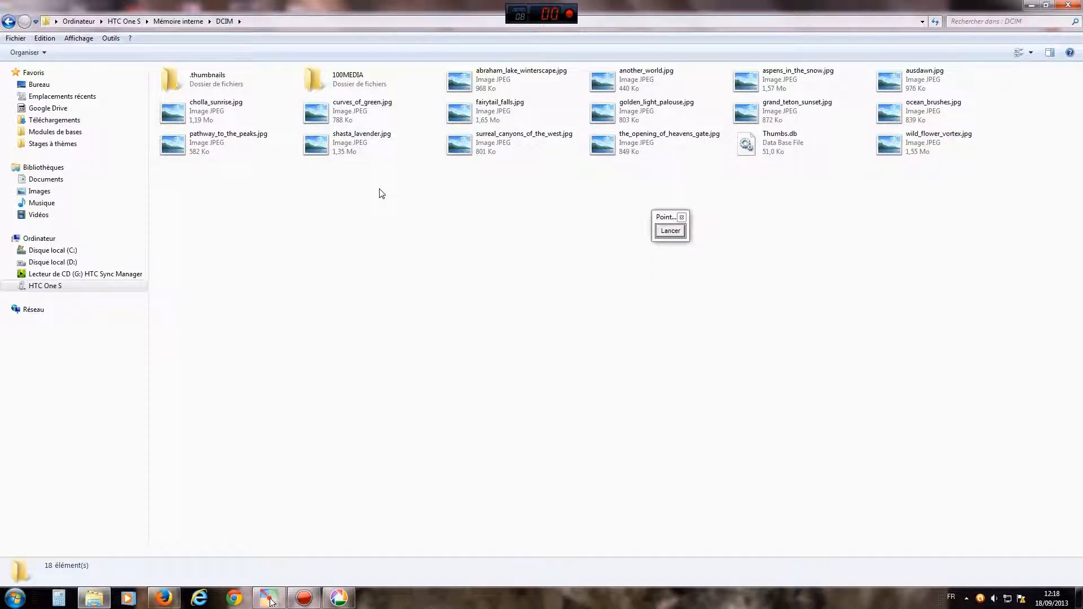
pyautogui.click(1031, 52)
pyautogui.click(1028, 33)
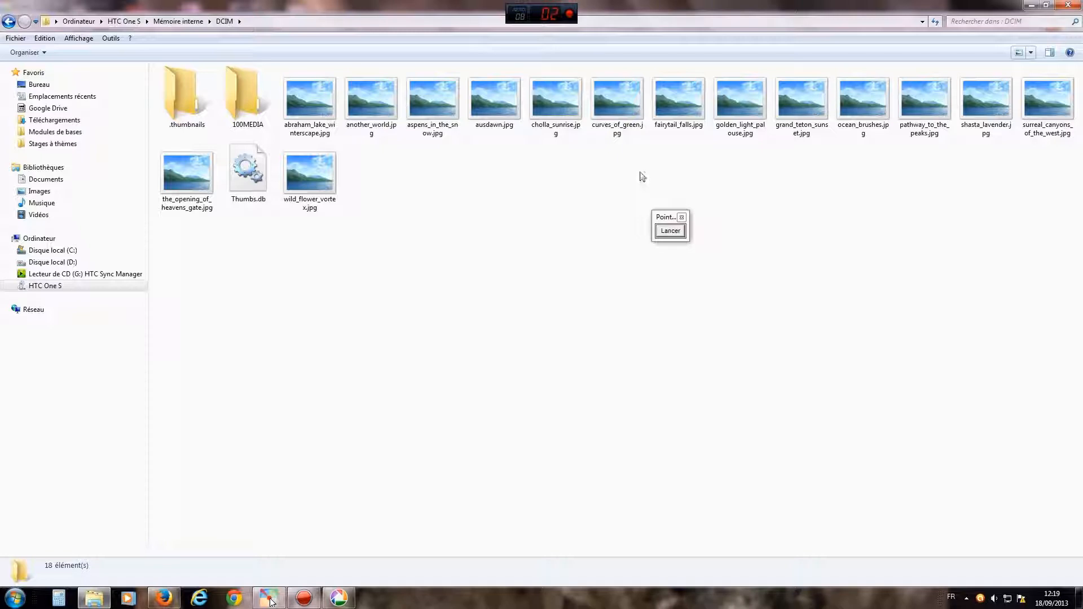
# - Single out the 100MEDIA folder inside the phone's DCIM folder, and clear the selection
pyautogui.moveTo(663, 221); pyautogui.dragTo(704, 242)
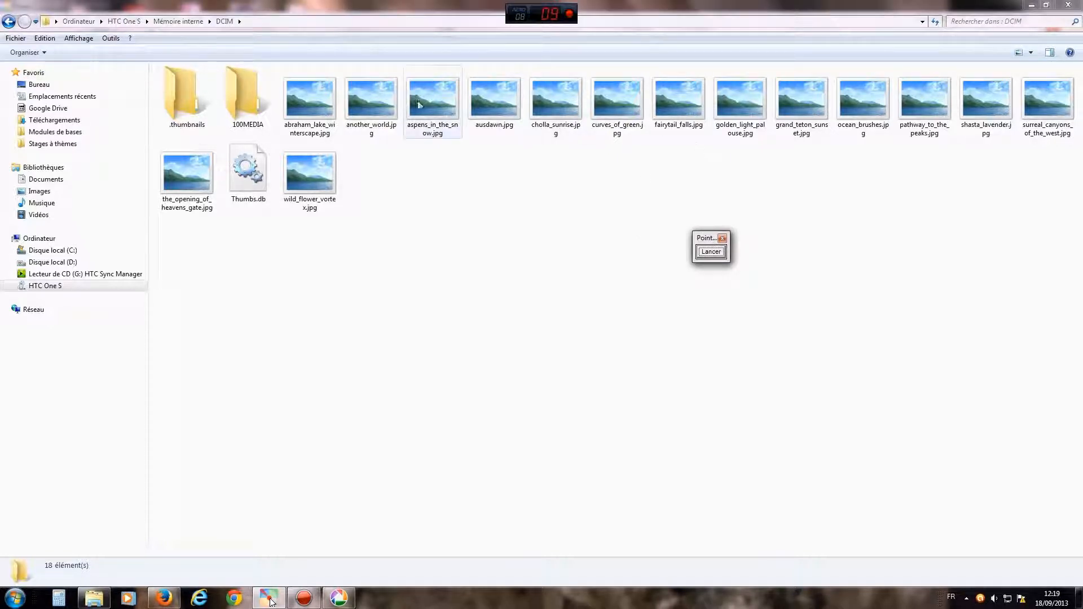
pyautogui.doubleClick(254, 101)
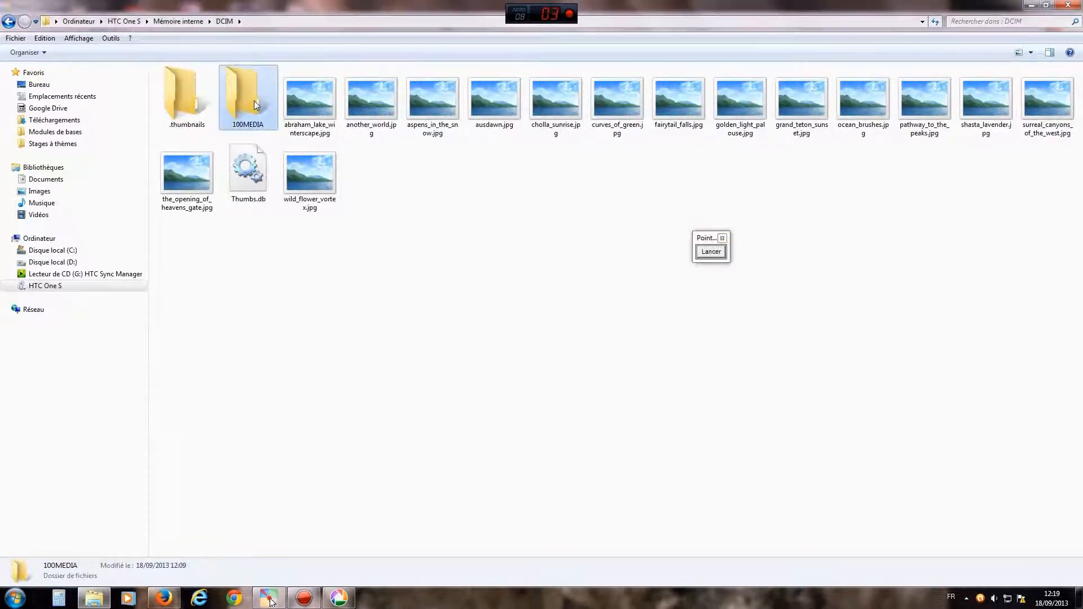
pyautogui.click(224, 21)
pyautogui.moveTo(705, 241); pyautogui.dragTo(664, 242)
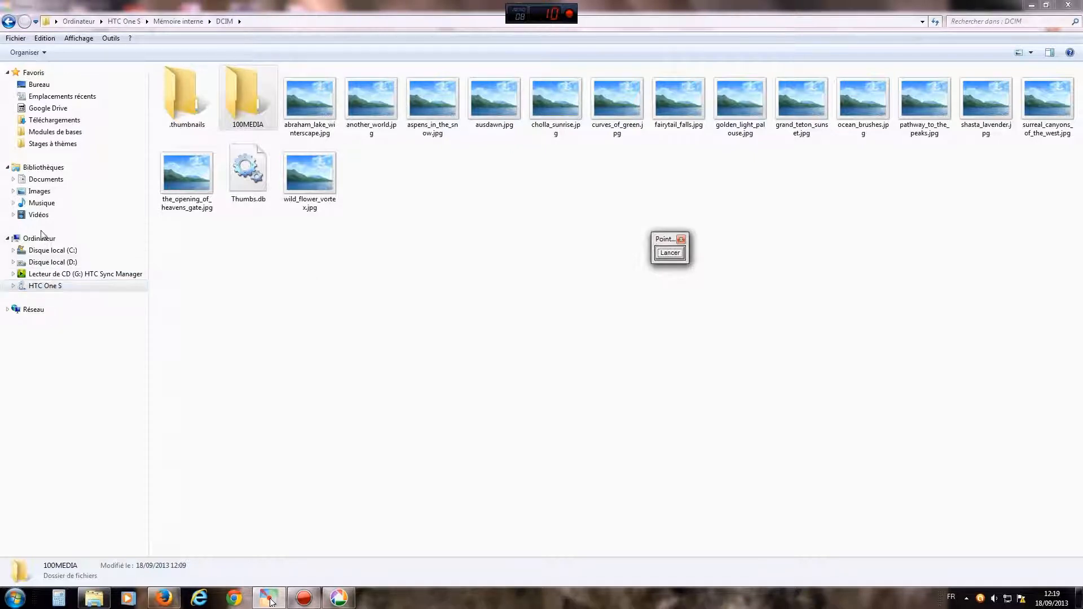
pyautogui.click(46, 286)
pyautogui.click(382, 292)
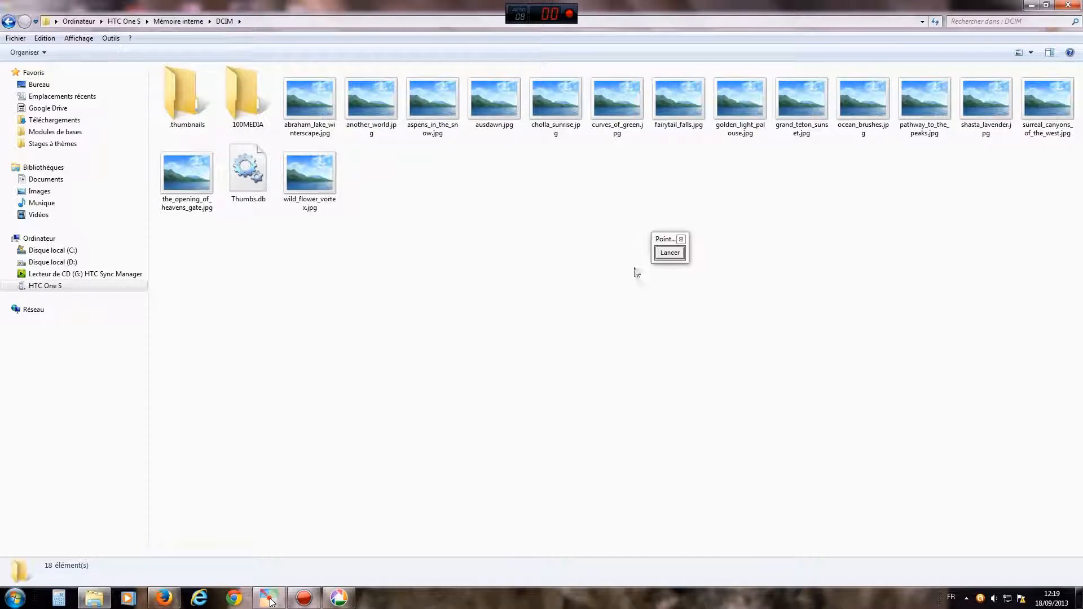
pyautogui.moveTo(664, 241); pyautogui.dragTo(424, 275)
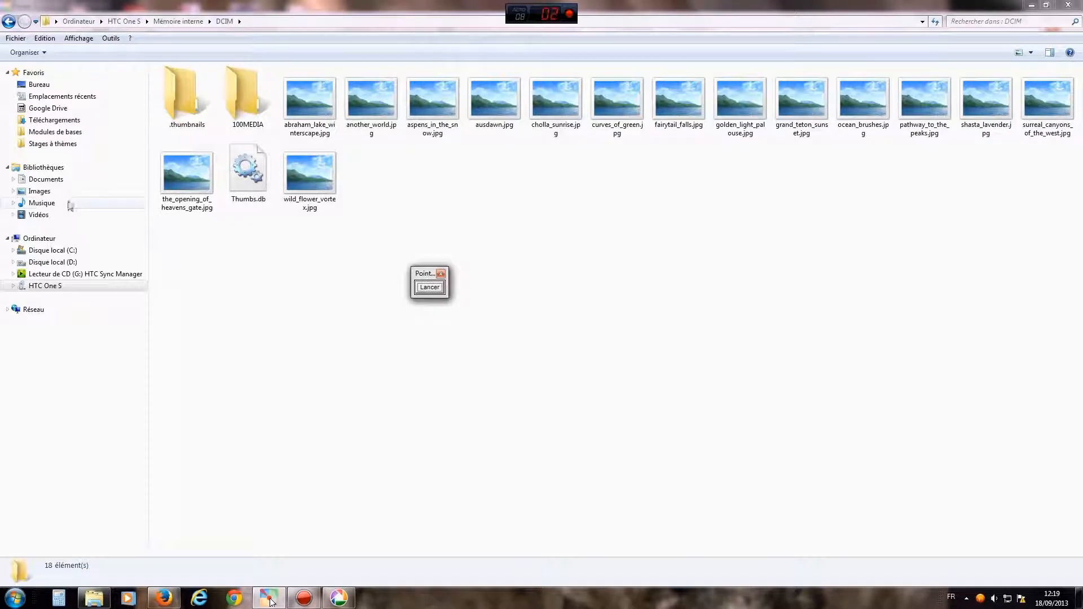
# - Open the Images library and bring the Pointofix annotation window back to the front
pyautogui.click(42, 192)
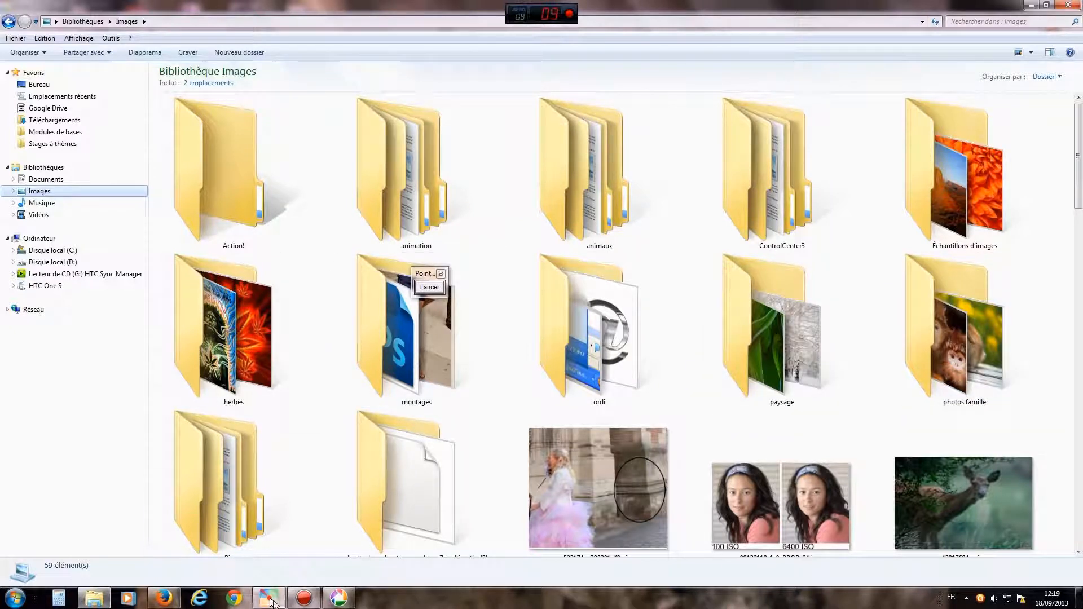
pyautogui.moveTo(271, 601)
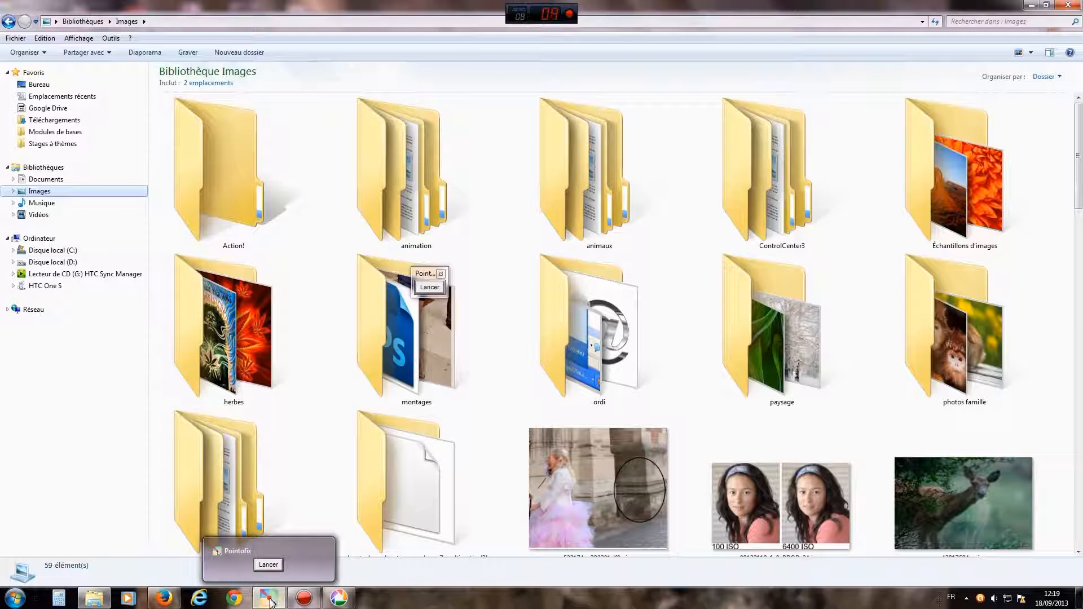
pyautogui.click(281, 569)
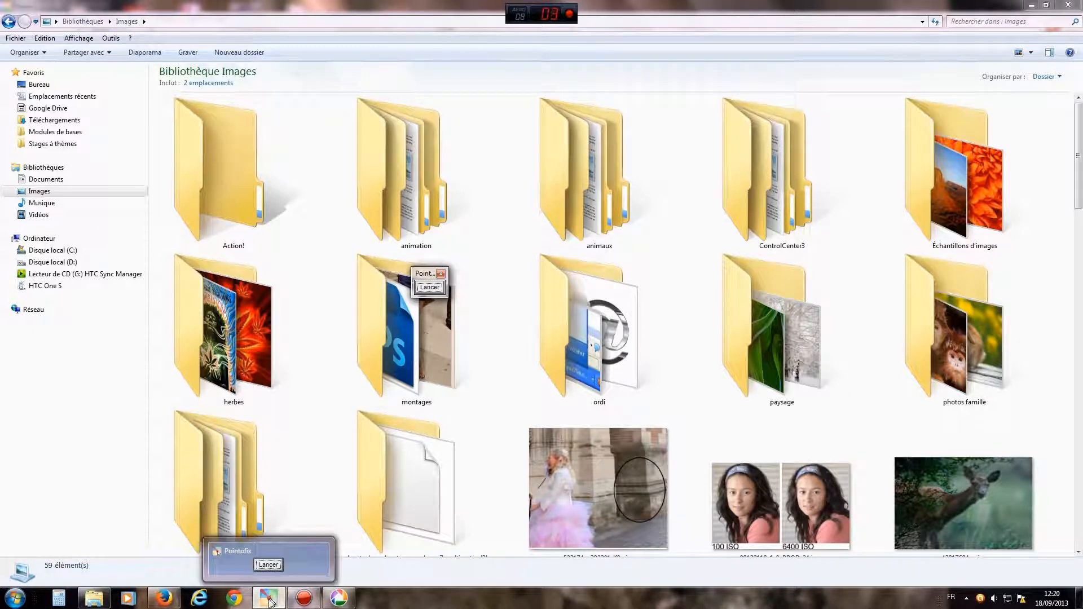
pyautogui.click(269, 599)
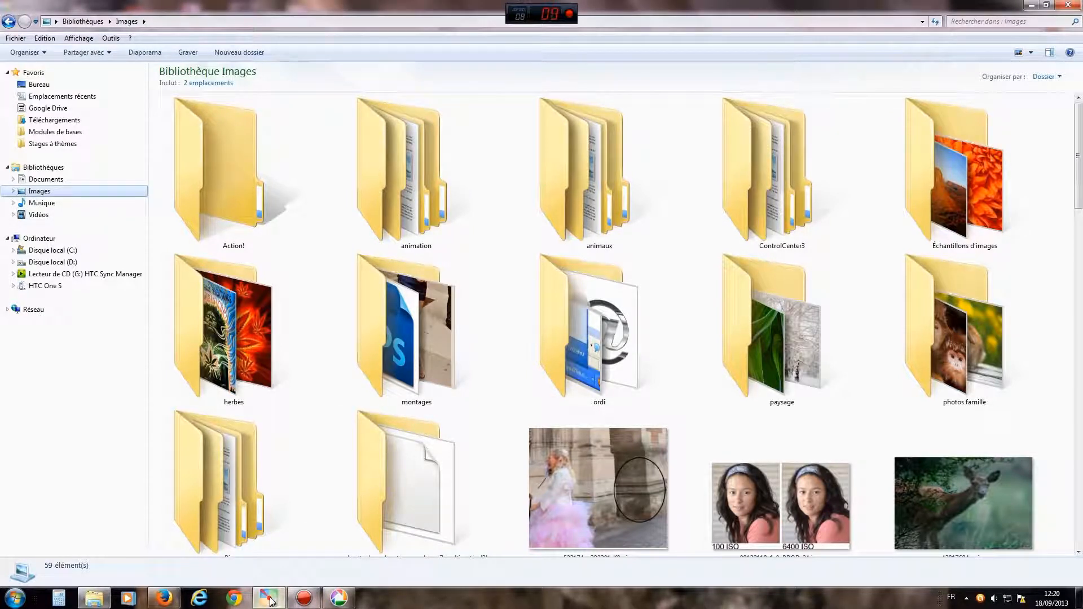
pyautogui.click(270, 599)
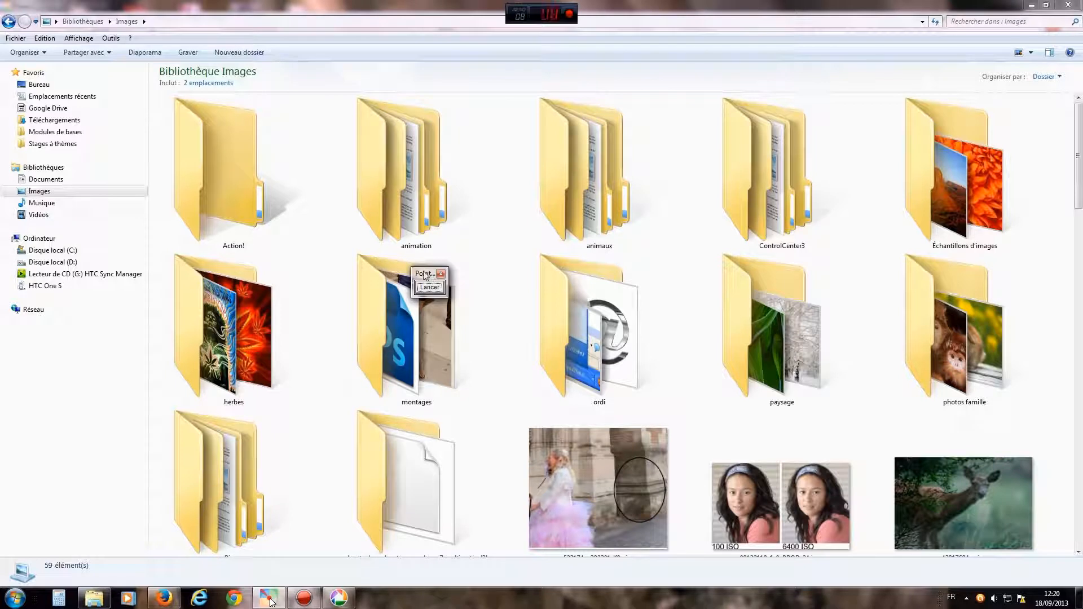
# - Draw red arrows pointing to the paysage folder and to the Images library entry, and end the annotation
pyautogui.moveTo(424, 275); pyautogui.dragTo(118, 265)
pyautogui.click(123, 277)
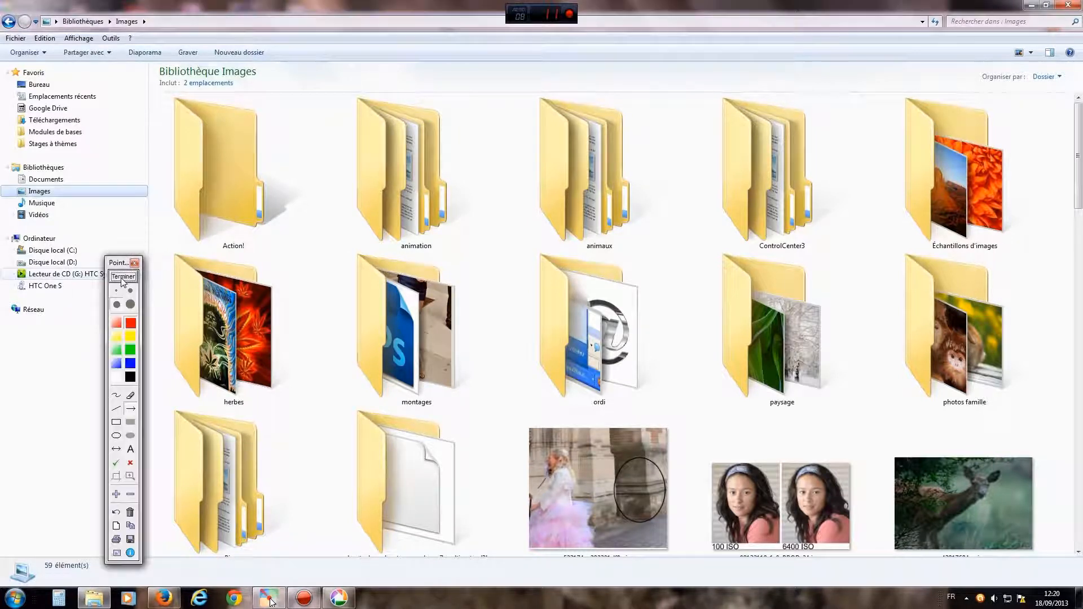
pyautogui.moveTo(652, 152); pyautogui.dragTo(729, 278)
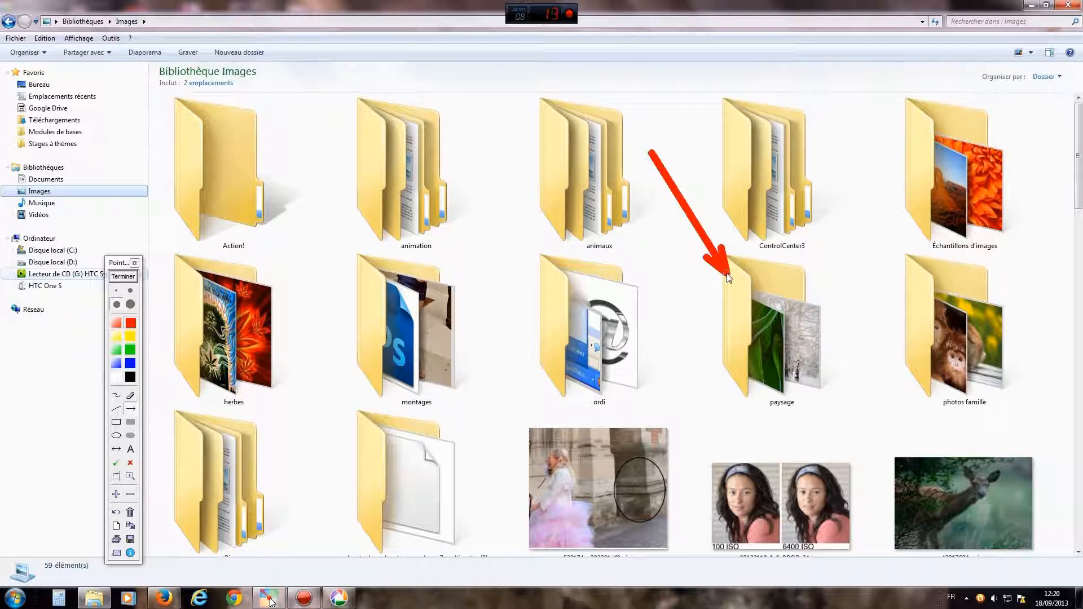
pyautogui.moveTo(163, 241); pyautogui.dragTo(67, 196)
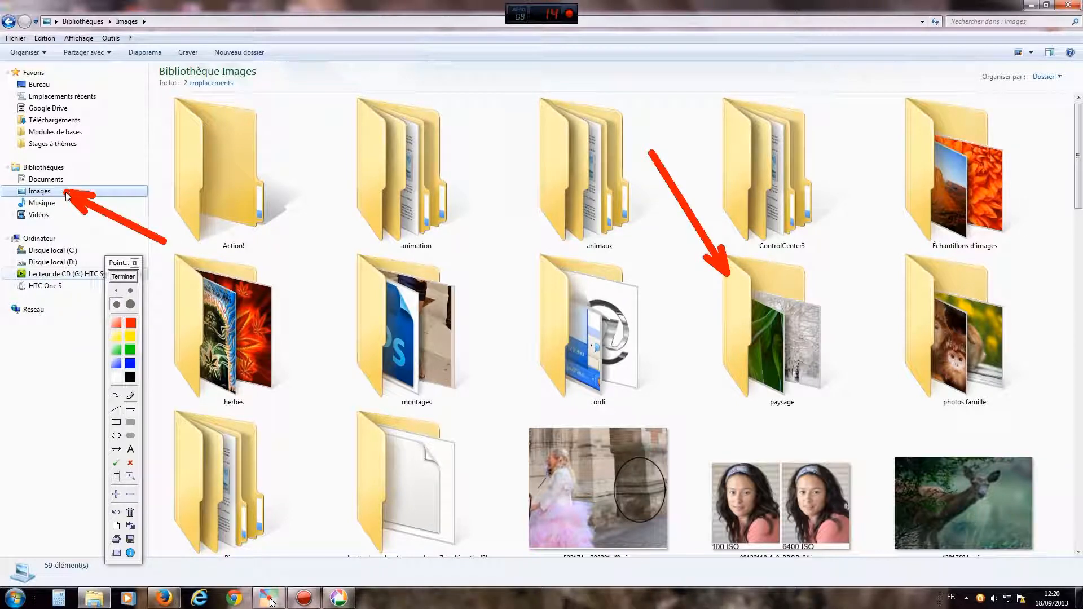
pyautogui.click(123, 276)
# - Open the paysage folder and draw a freehand red curve under its three imported photos
pyautogui.click(776, 334)
pyautogui.doubleClick(775, 337)
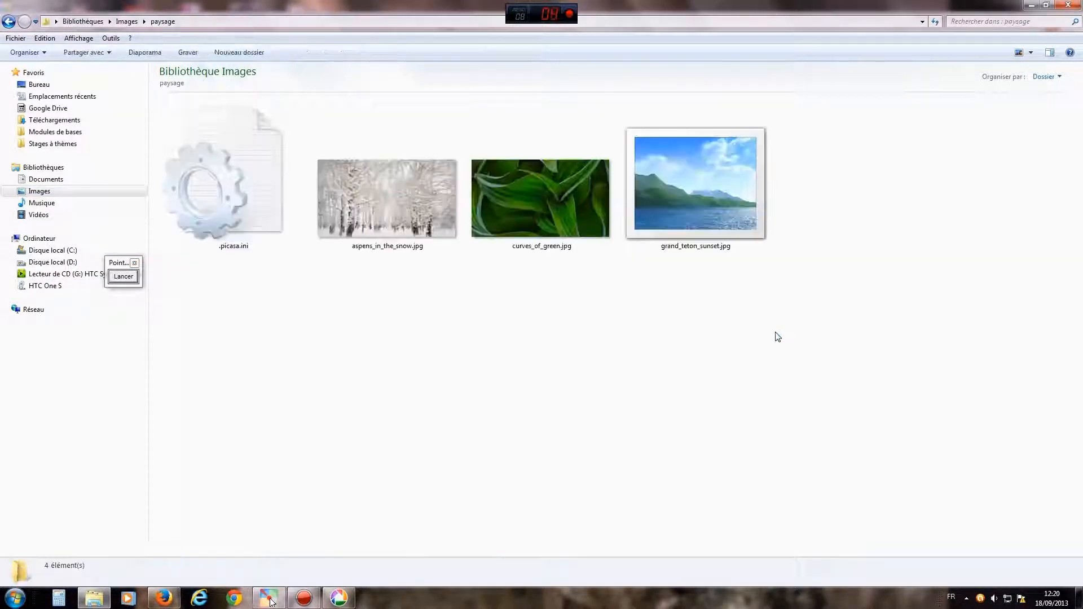
pyautogui.click(127, 278)
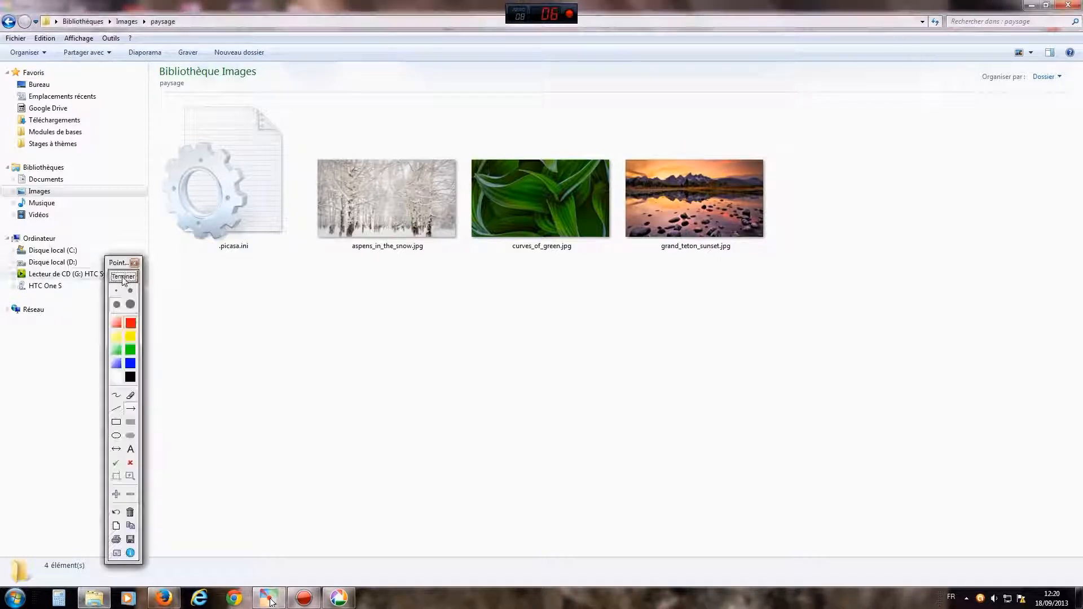
pyautogui.click(116, 396)
pyautogui.moveTo(321, 265)
pyautogui.mouseDown()
pyautogui.moveTo(530, 311)
pyautogui.moveTo(667, 303)
pyautogui.moveTo(788, 263)
pyautogui.mouseUp()
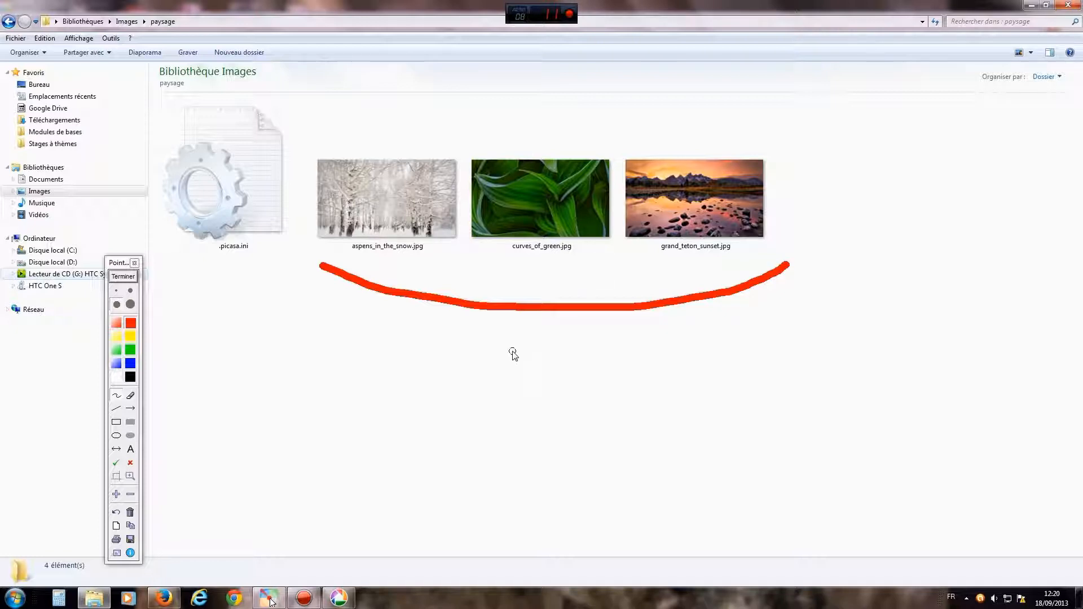
# - Draw red arrows pointing to paysage in the folder path and to the Images library entry, and end the annotation
pyautogui.click(131, 409)
pyautogui.moveTo(148, 125)
pyautogui.mouseDown()
pyautogui.moveTo(161, 29)
pyautogui.moveTo(163, 38)
pyautogui.mouseUp()
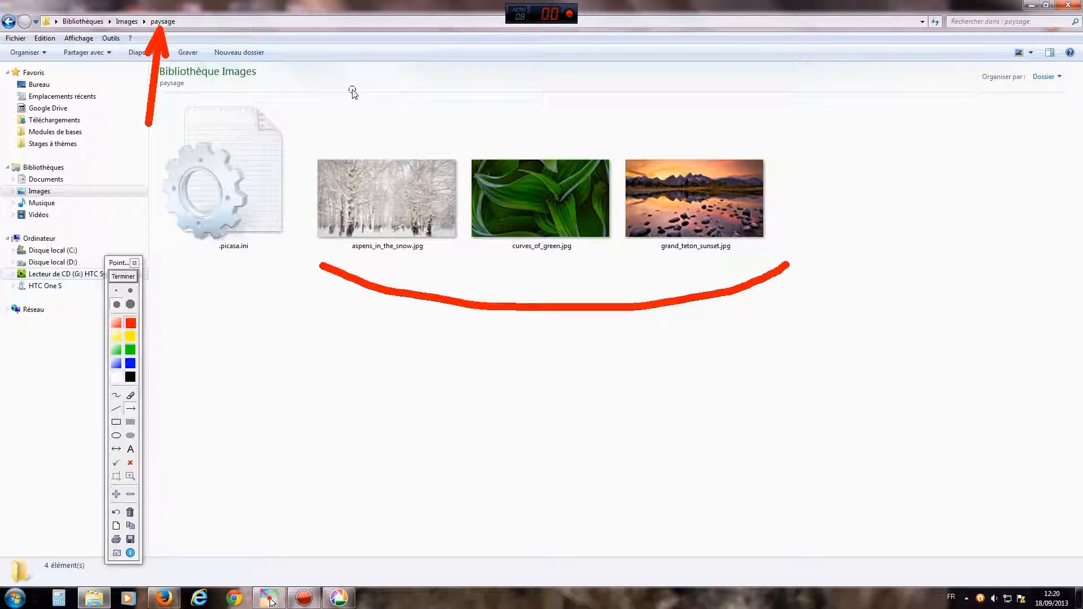
pyautogui.moveTo(152, 239); pyautogui.dragTo(58, 192)
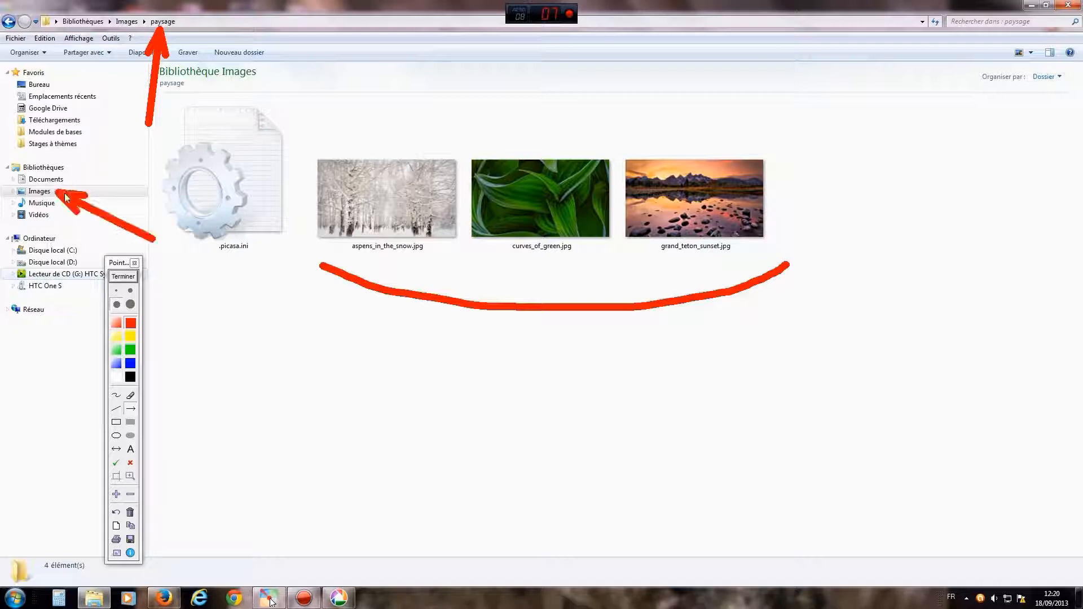
pyautogui.click(125, 277)
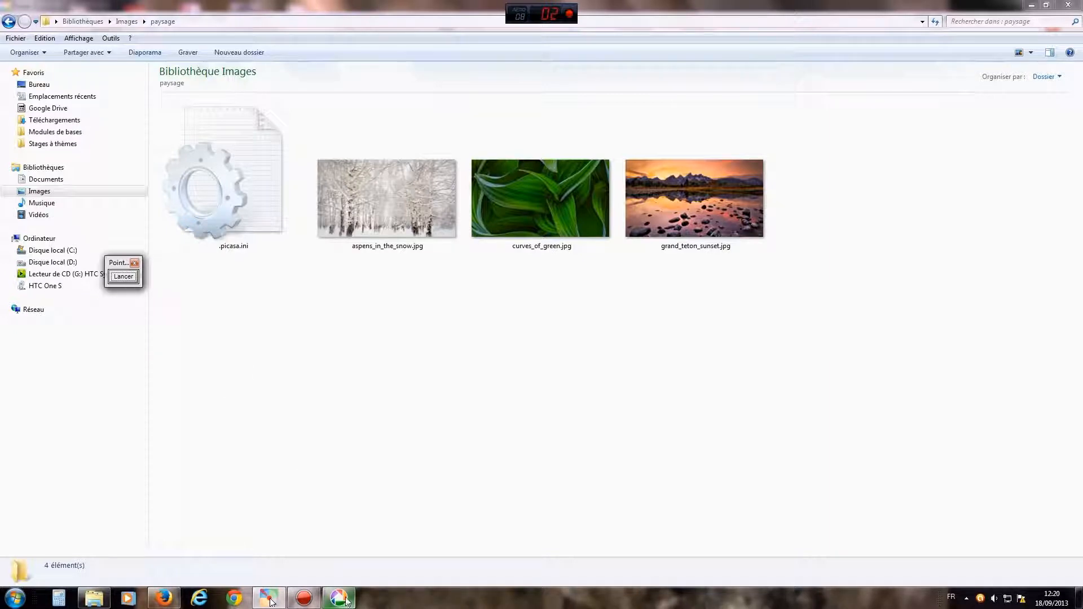
# - Switch back to Picasa and draw a red arrow pointing to Importer, keeping the annotation toolbar clear of it
pyautogui.click(269, 598)
pyautogui.moveTo(120, 282); pyautogui.dragTo(62, 269)
pyautogui.click(63, 265)
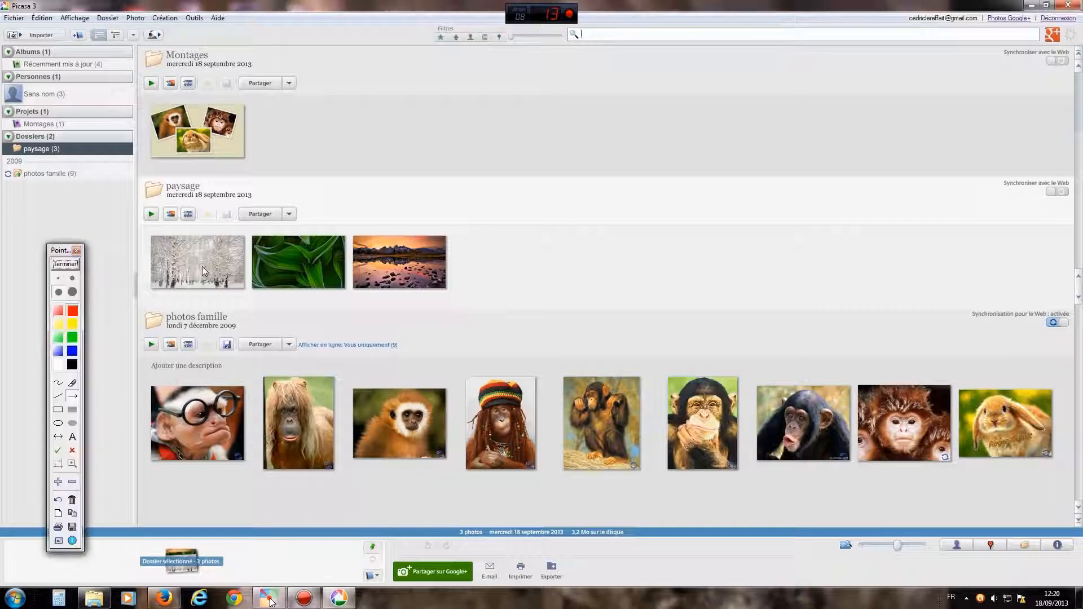
pyautogui.moveTo(118, 209); pyautogui.dragTo(57, 38)
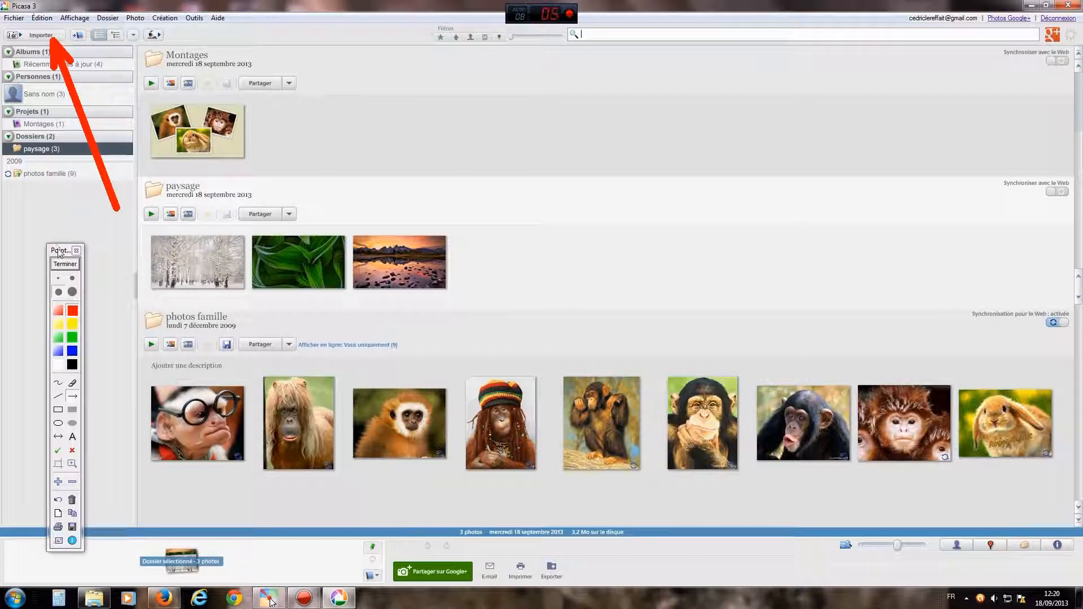
pyautogui.moveTo(59, 255); pyautogui.dragTo(72, 231)
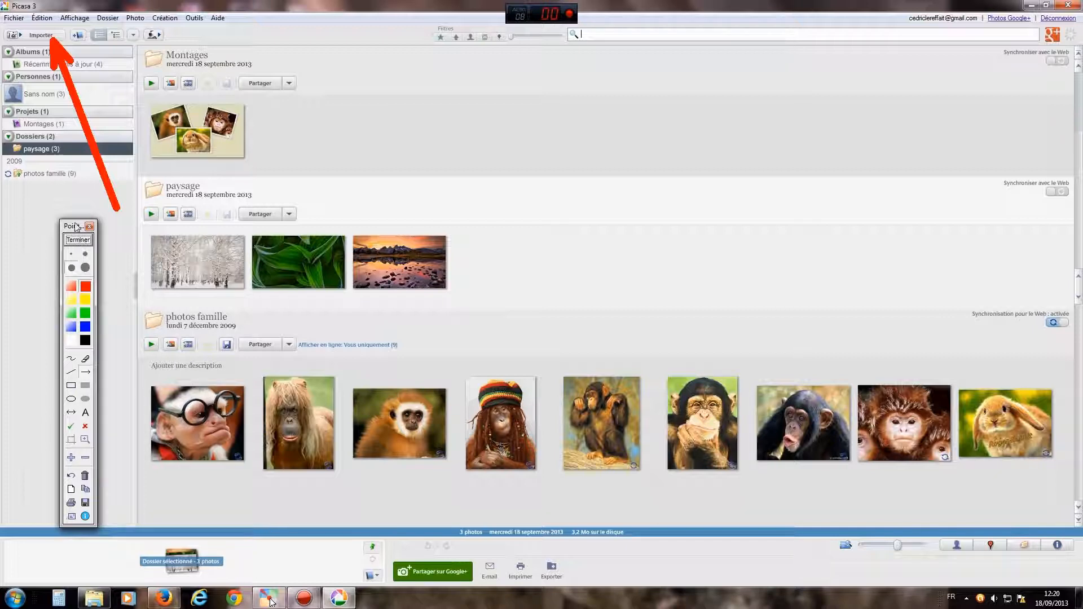
pyautogui.moveTo(71, 226); pyautogui.dragTo(80, 213)
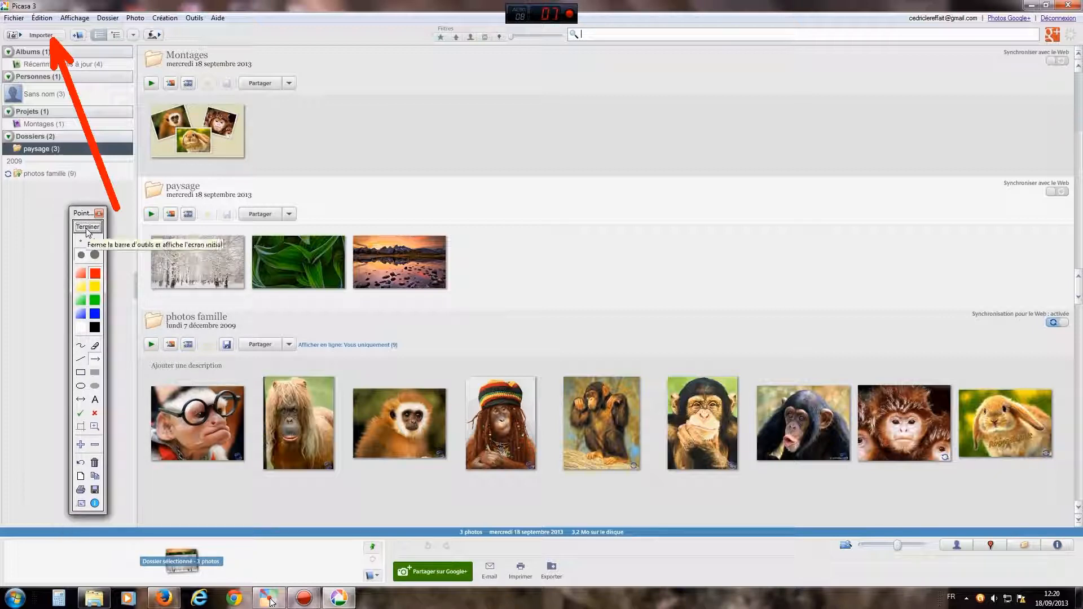